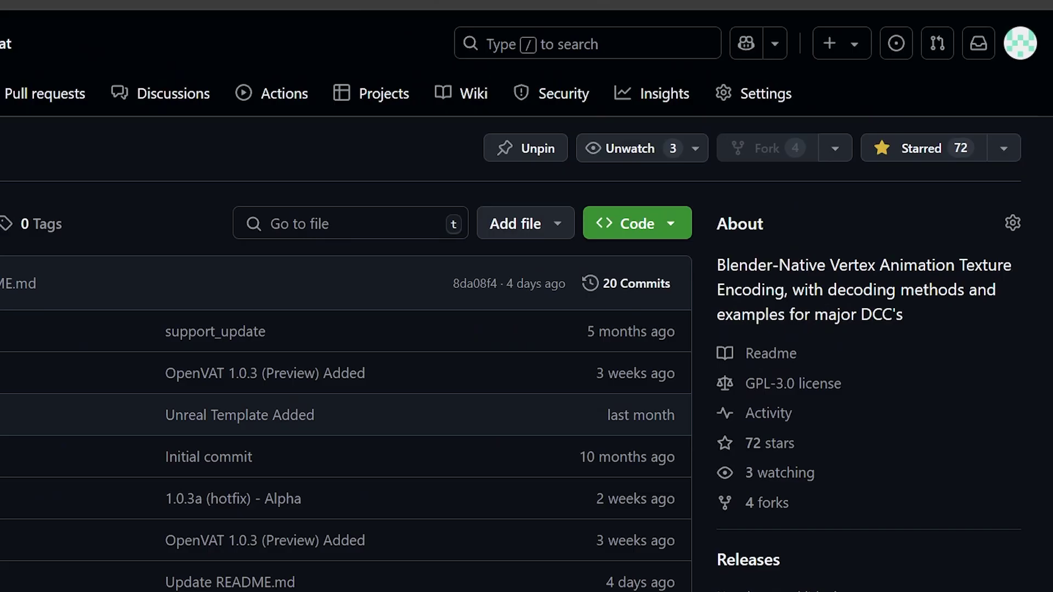
# - Open the file page of OpenVAT_Unreal.zip in the openvat repository's OpenVAT-Engine_Tools/Unreal5 folder
pyautogui.click(1, 415)
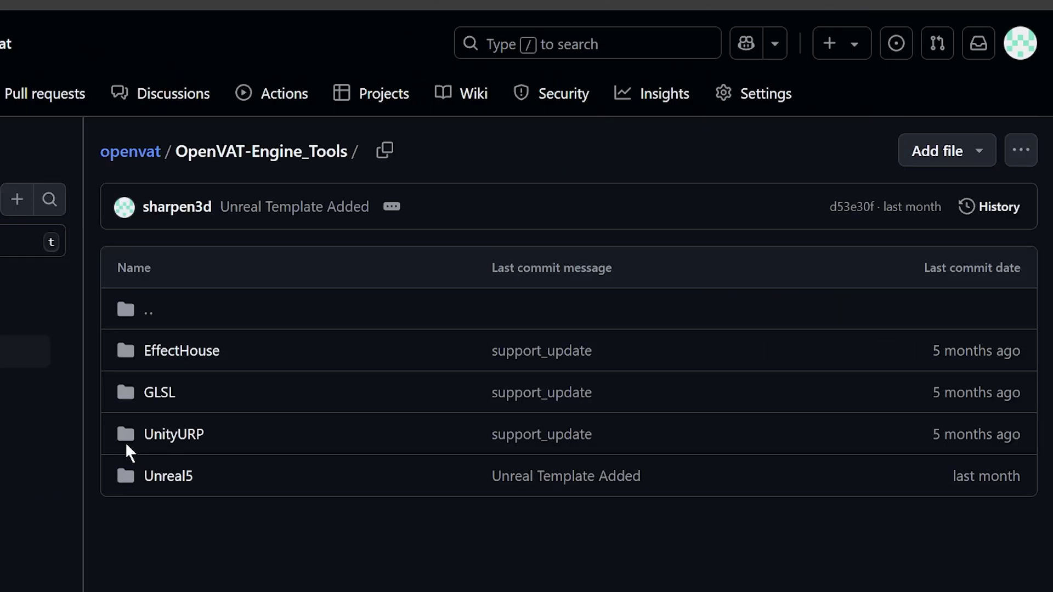
pyautogui.click(173, 476)
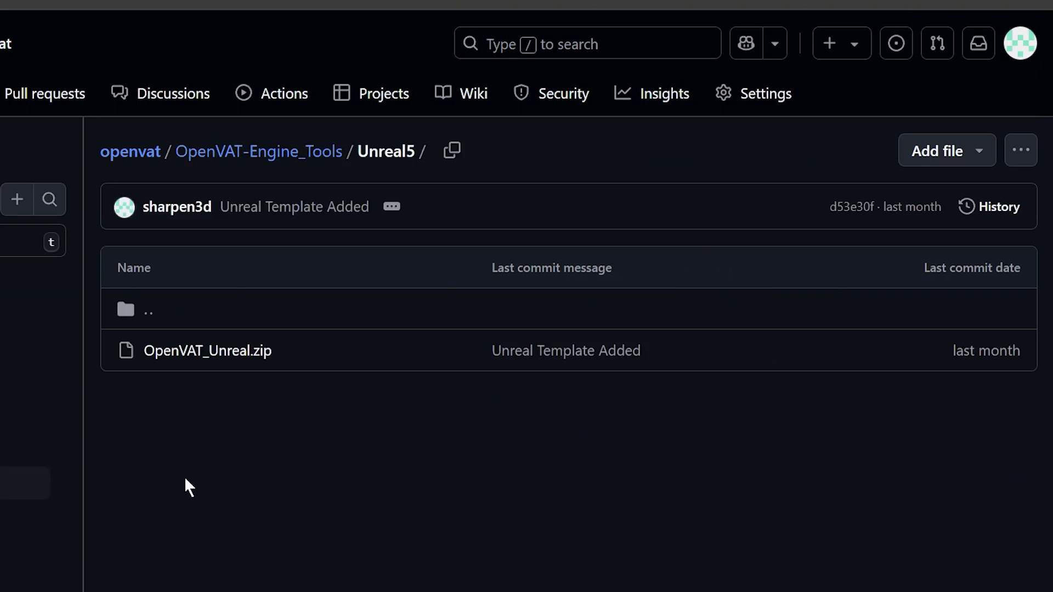
pyautogui.click(220, 352)
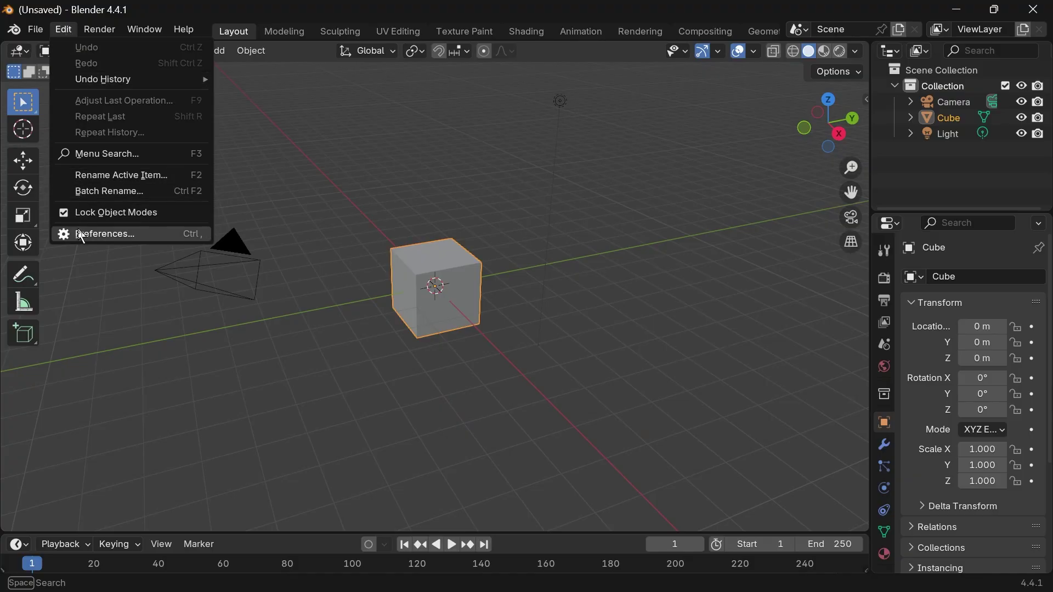
# - Switch to Blender, install the add-on OpenVAT_1.0.3.zip from disk, and show the OpenVAT settings in the viewport sidebar
pyautogui.click(77, 232)
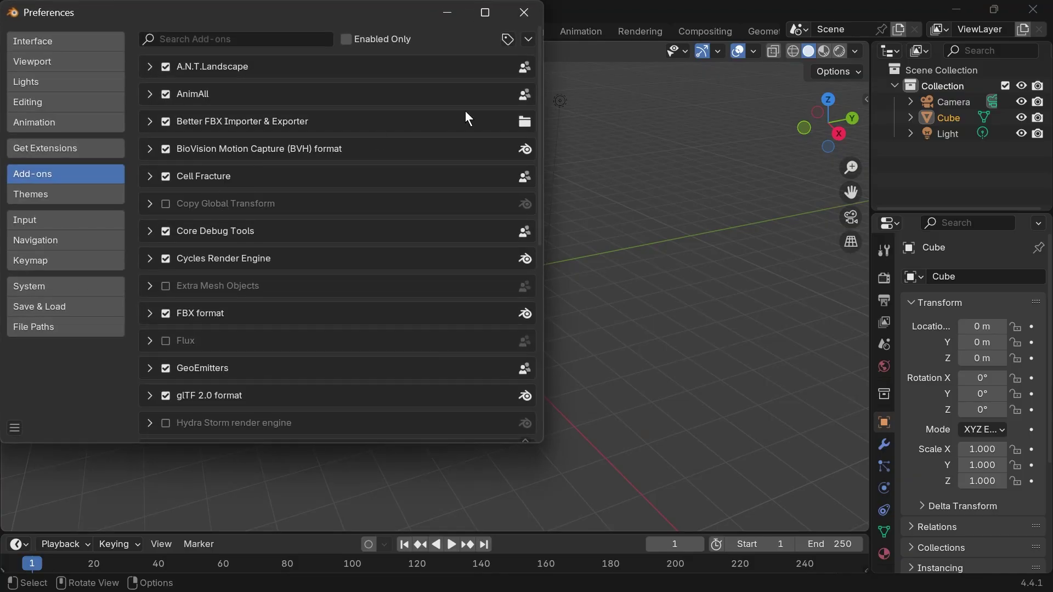
pyautogui.click(528, 40)
pyautogui.click(494, 77)
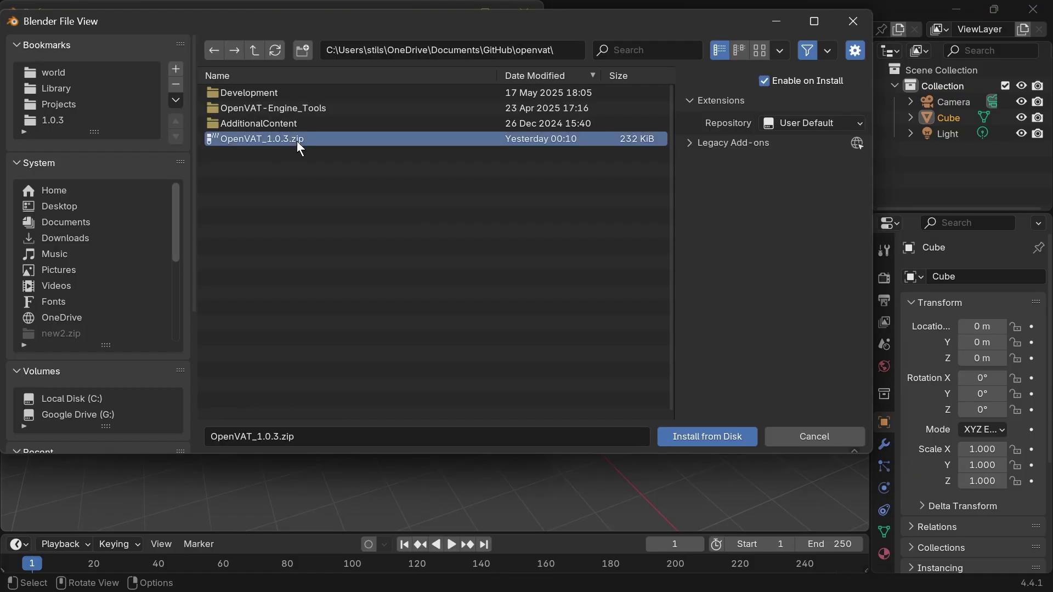
pyautogui.click(708, 437)
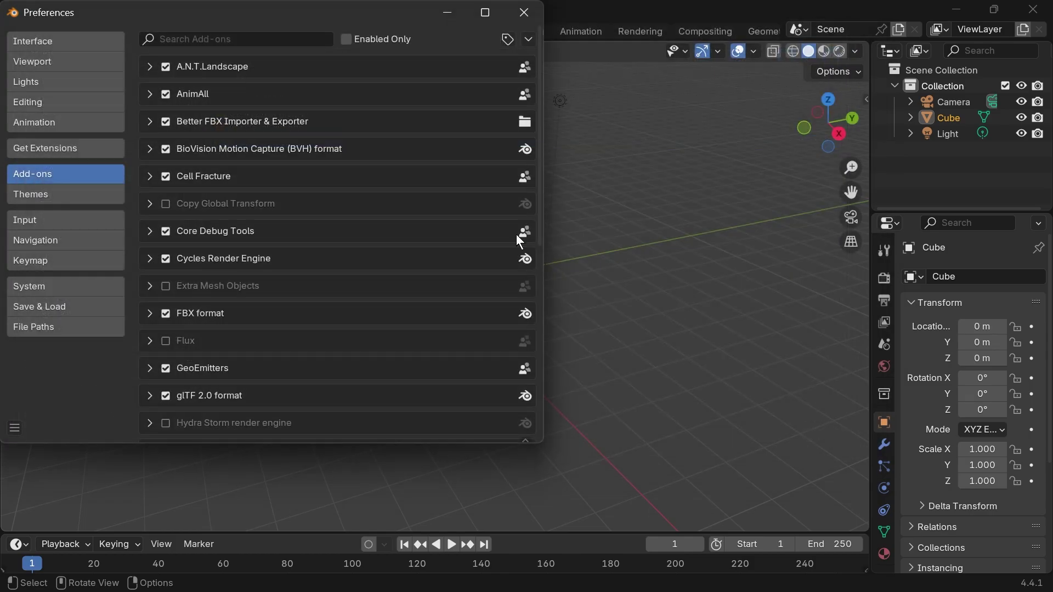
pyautogui.click(526, 18)
pyautogui.press('n')
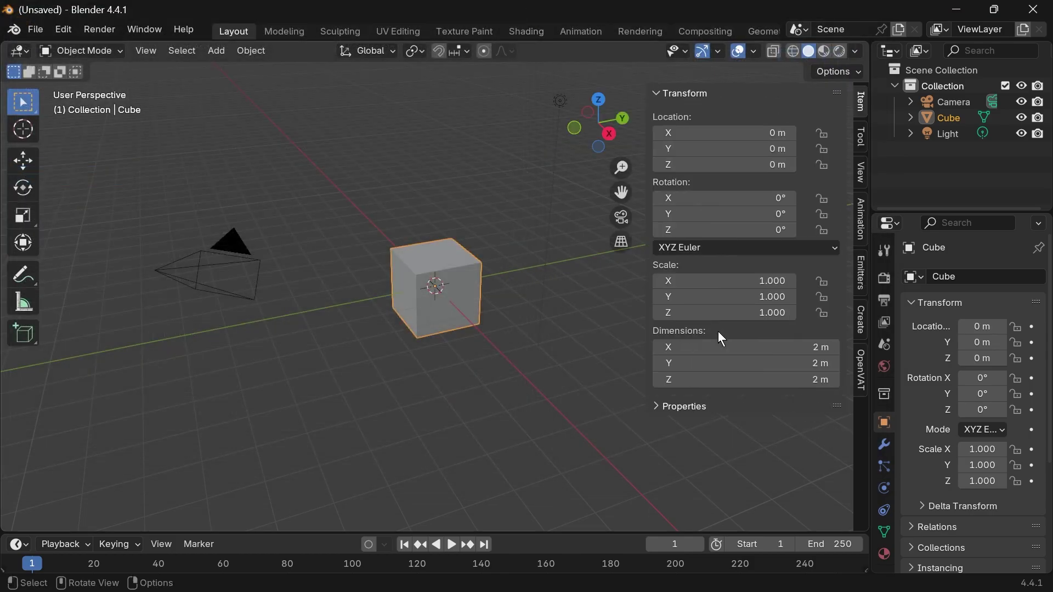
pyautogui.click(862, 386)
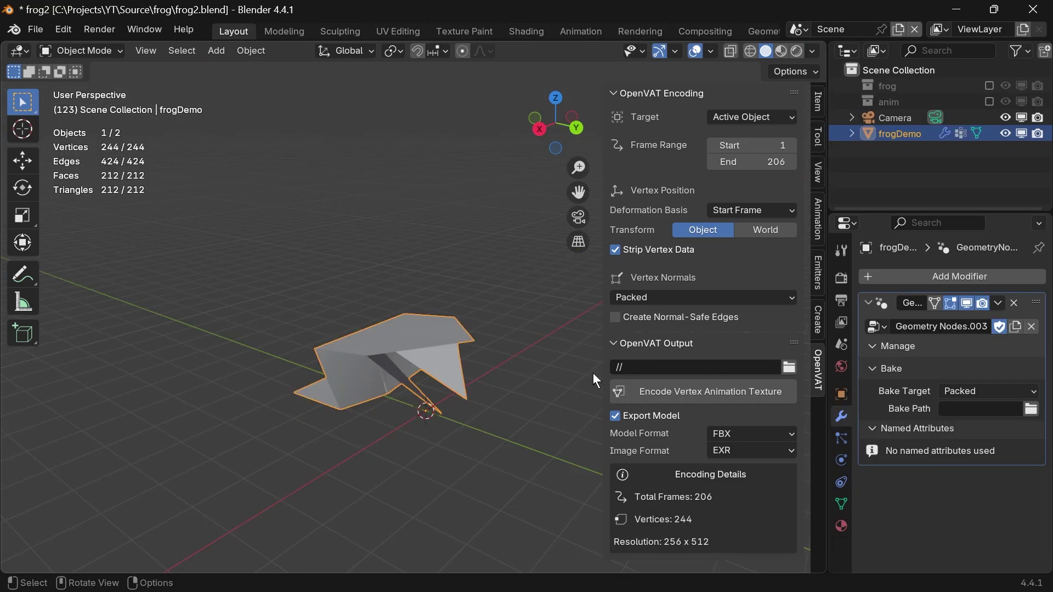
# - Play back the frogDemo folding animation and examine the mesh from several angles
pyautogui.press('space')
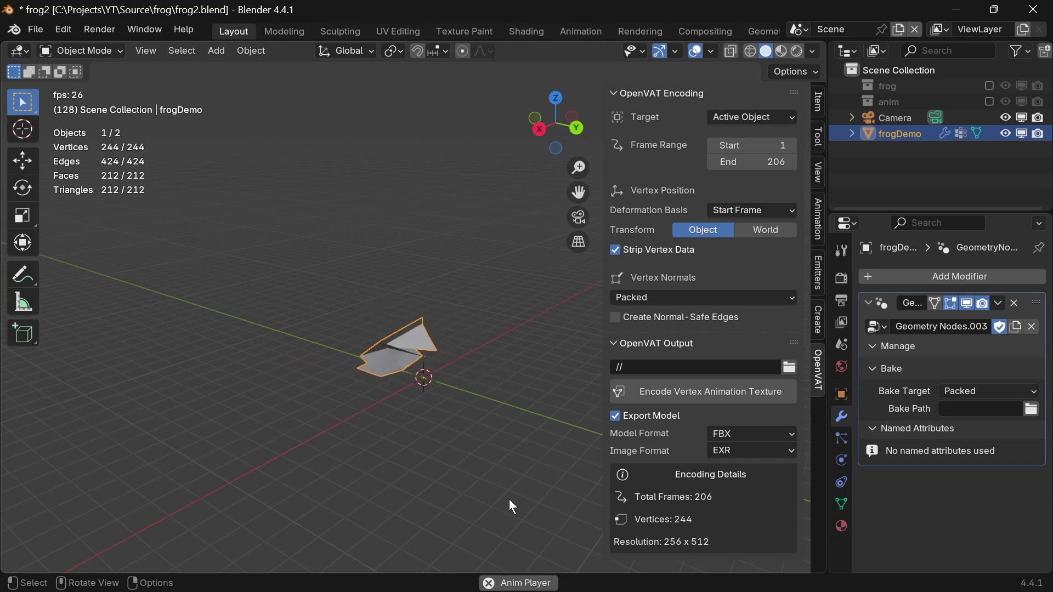
pyautogui.moveTo(508, 499); pyautogui.dragTo(365, 472, button='middle')
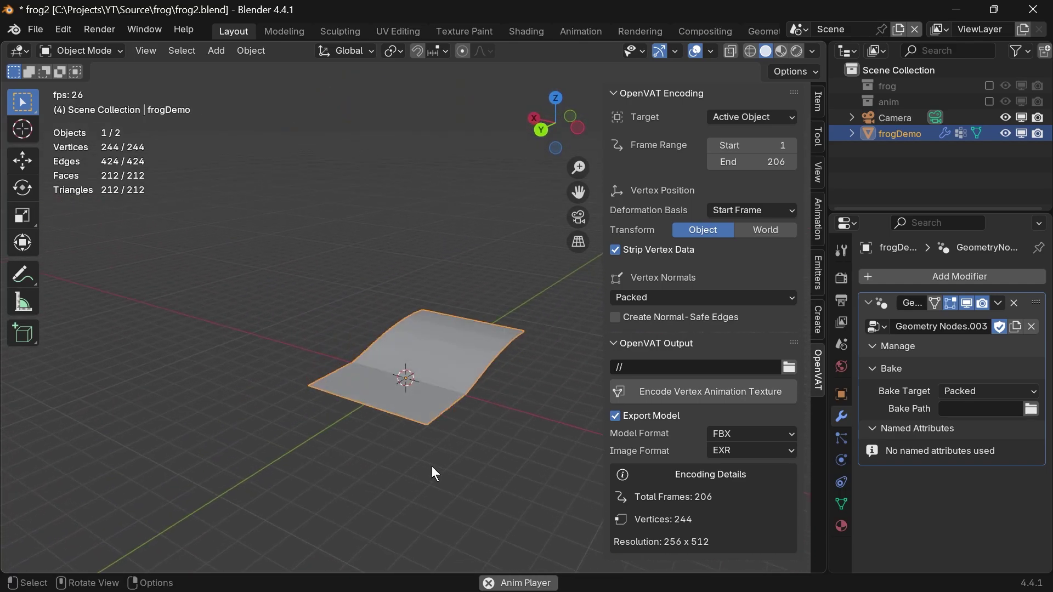
pyautogui.moveTo(427, 373); pyautogui.dragTo(485, 367, button='middle')
pyautogui.scroll(1, 426, 373)
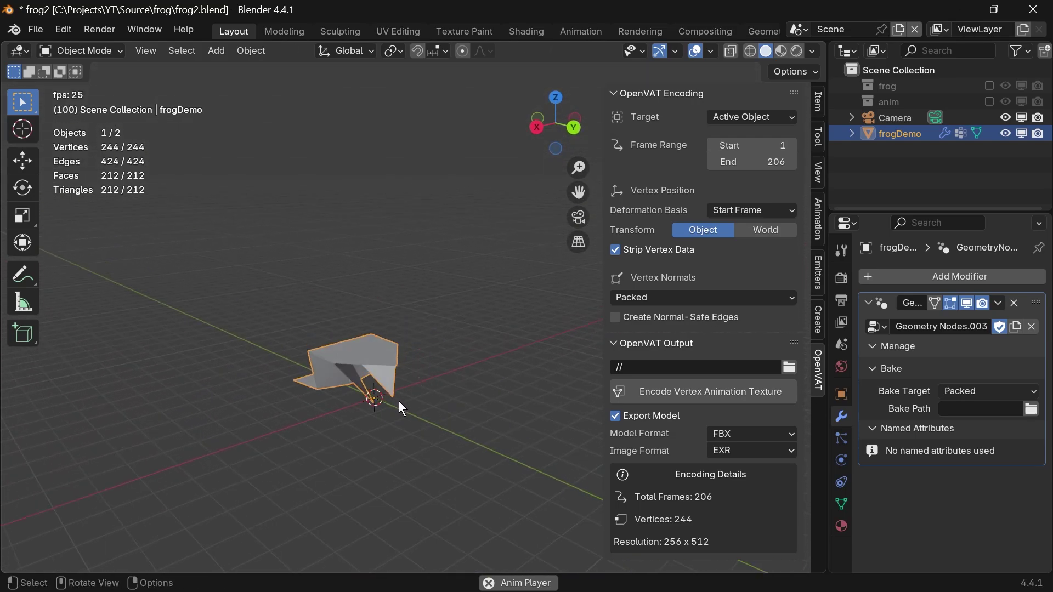
pyautogui.keyDown('shift'); pyautogui.moveTo(405, 404); pyautogui.dragTo(439, 440, button='middle'); pyautogui.keyUp('shift')
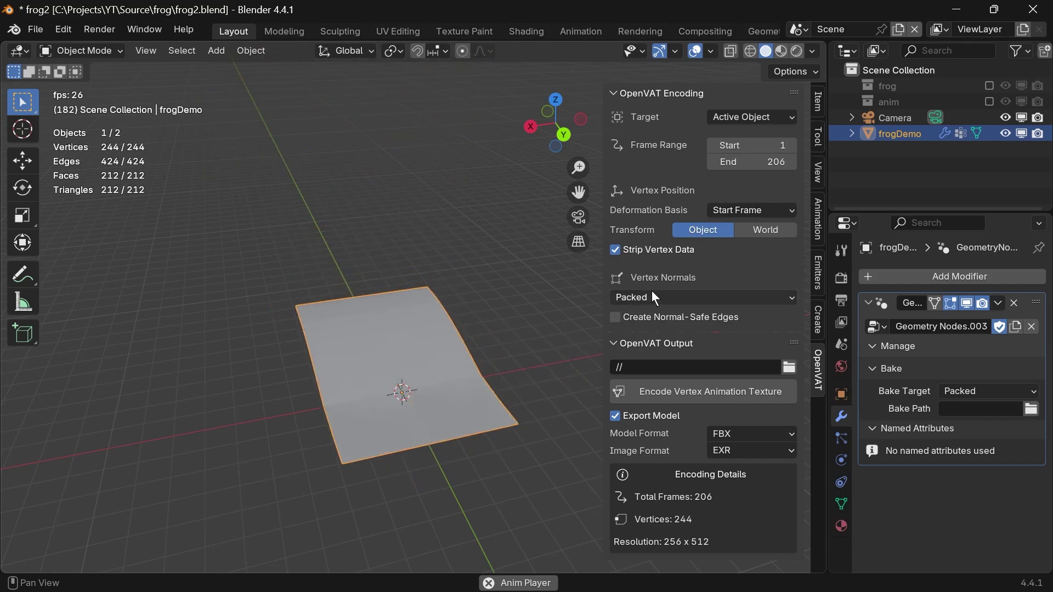
# - Enable Create Normal-Safe Edges for frogDemo and encode its vertex animation texture
pyautogui.click(638, 322)
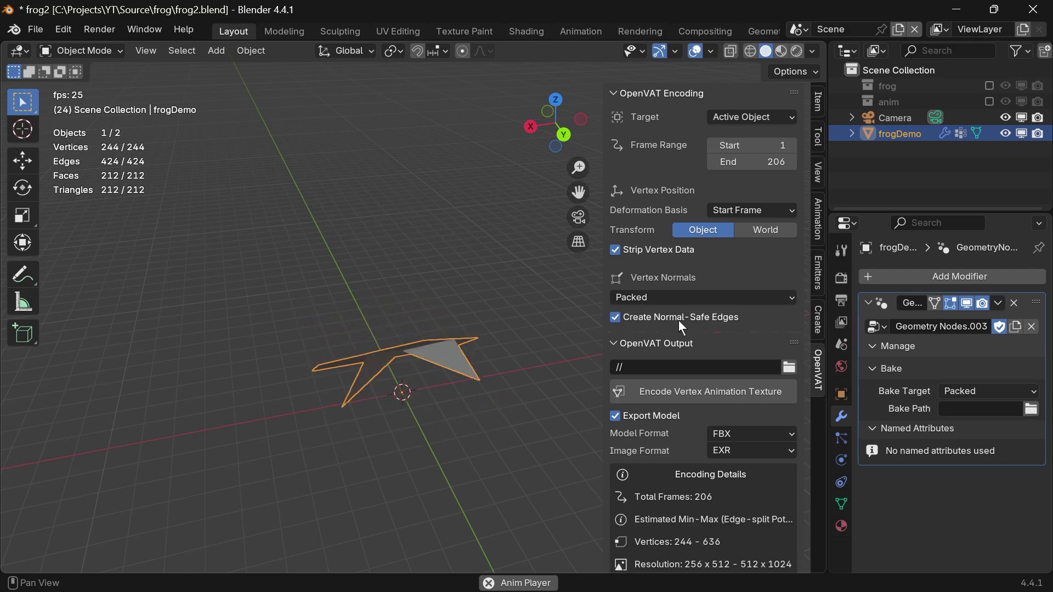
pyautogui.scroll(-1, 665, 525)
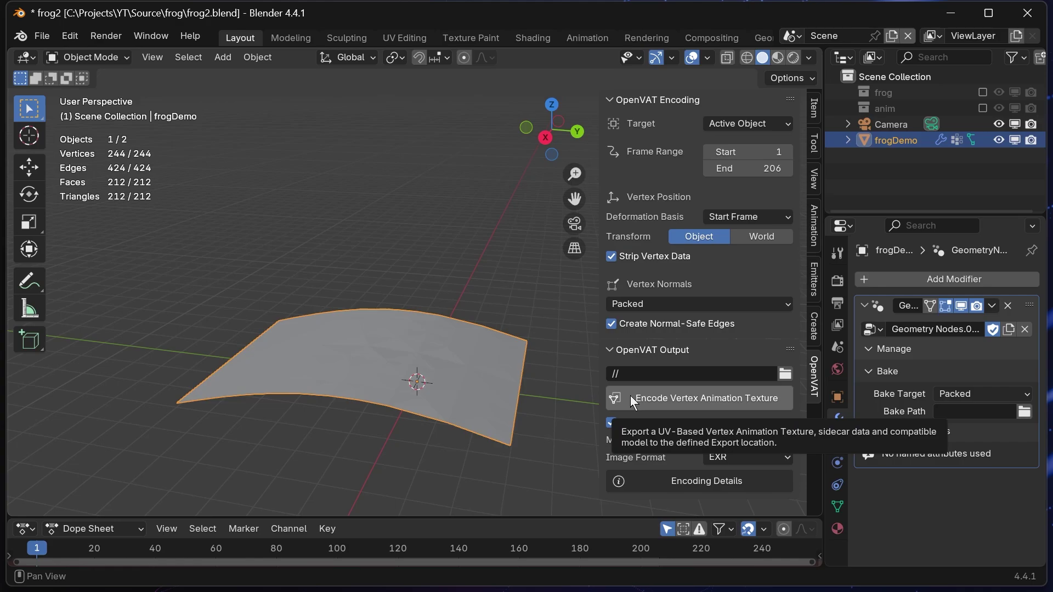
pyautogui.click(625, 394)
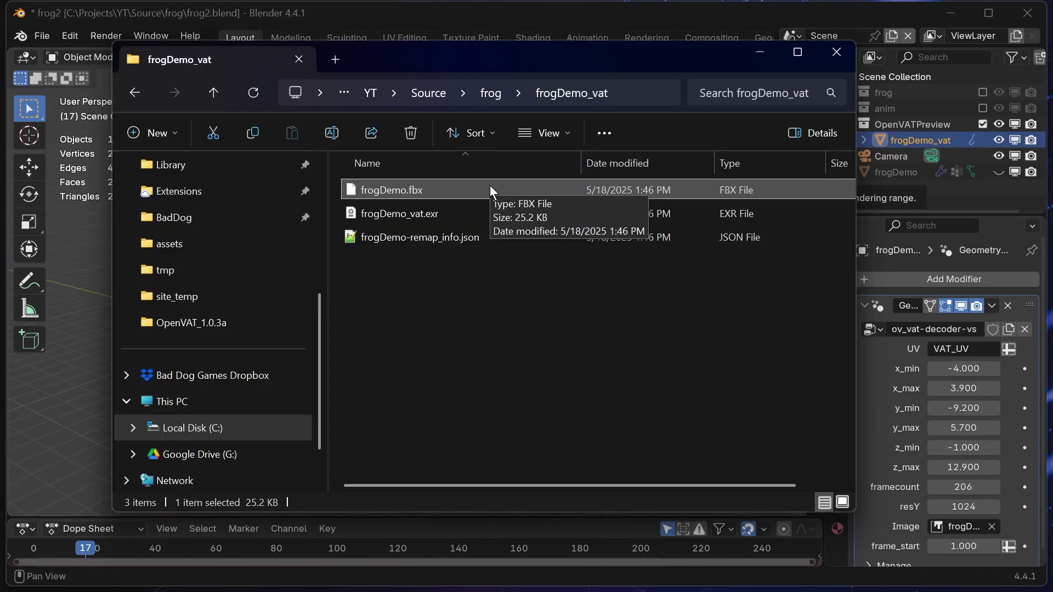
# - Check the exported frogDemo_vat files and read the contents of frogDemo-remap_info.json
pyautogui.click(440, 213)
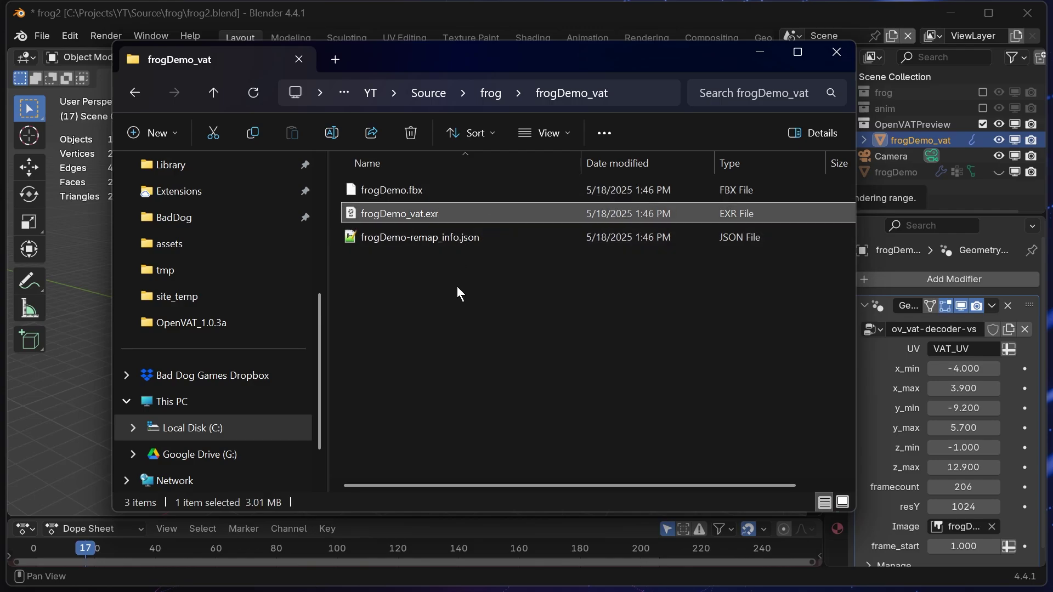
pyautogui.click(447, 238)
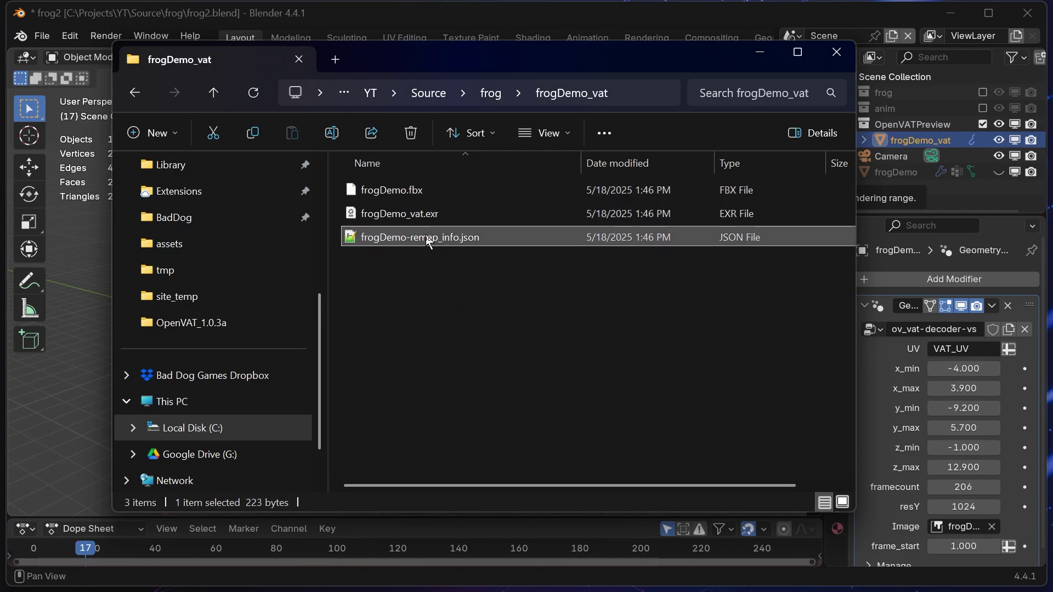
pyautogui.doubleClick(442, 247)
pyautogui.moveTo(155, 153); pyautogui.dragTo(279, 240)
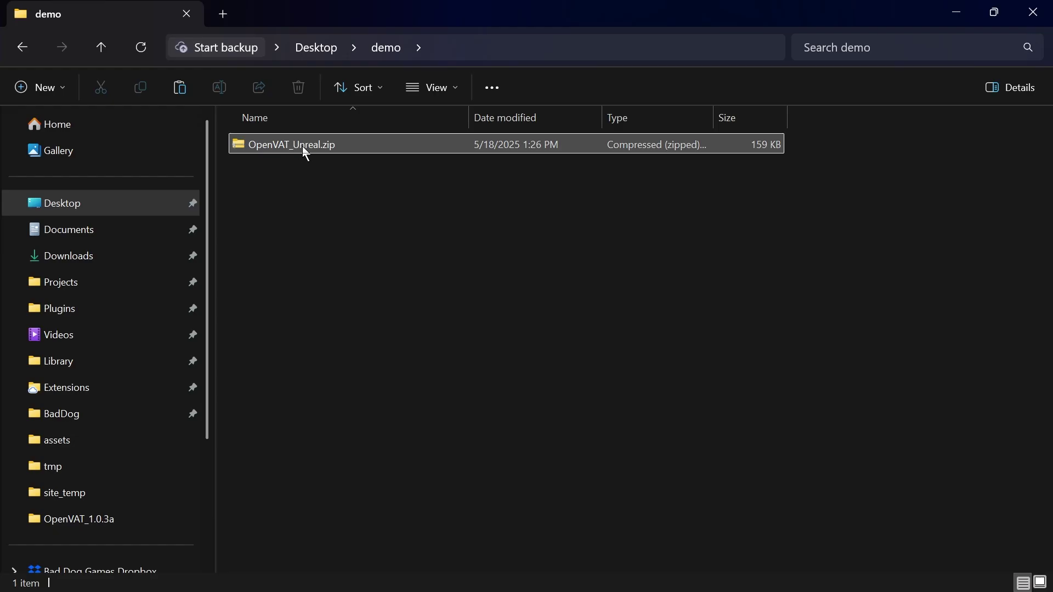
# - Extract OpenVAT_Unreal.zip and paste the extracted OpenVAT_Unreal folder into the ov_demo Unreal project's Content folder
pyautogui.rightClick(302, 147)
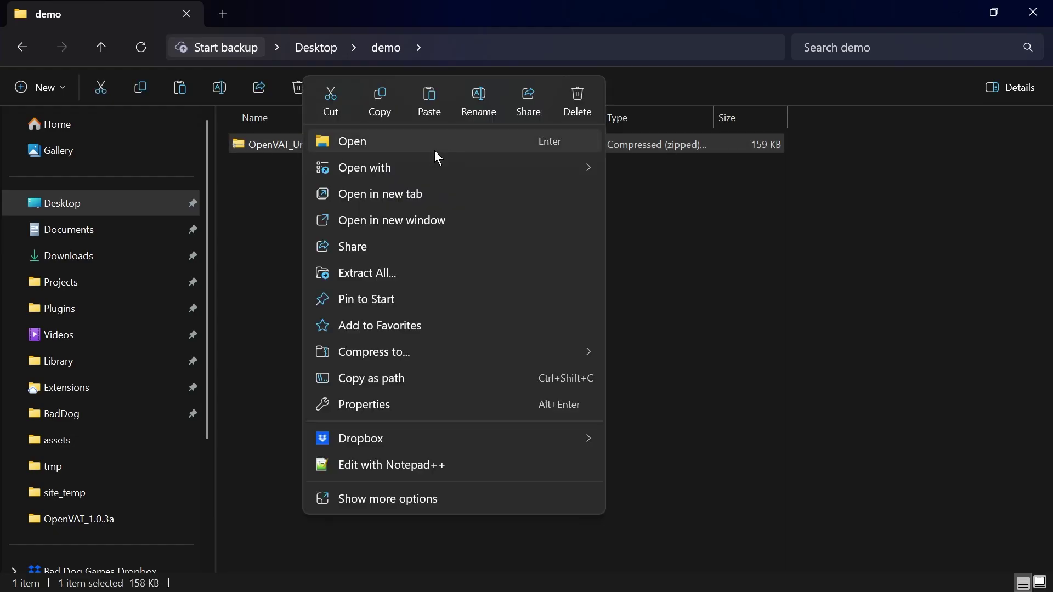
pyautogui.click(403, 274)
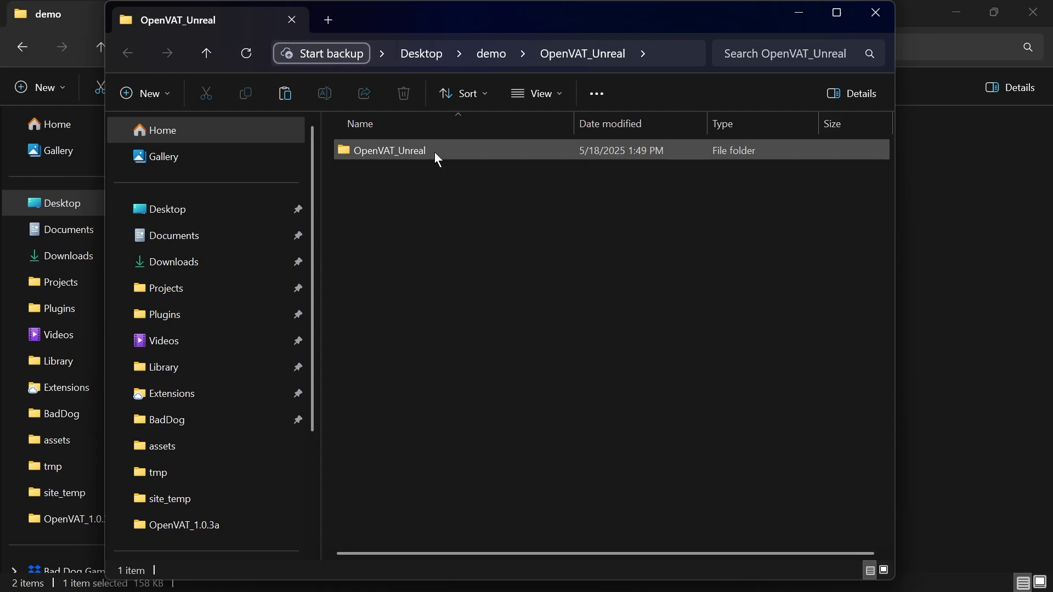
pyautogui.rightClick(234, 406)
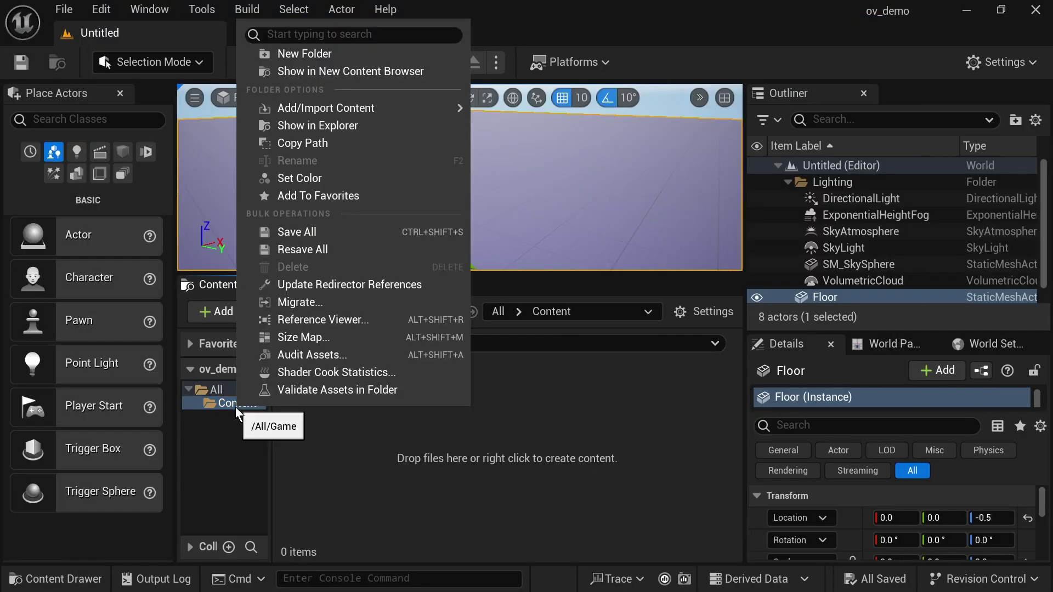
pyautogui.click(333, 133)
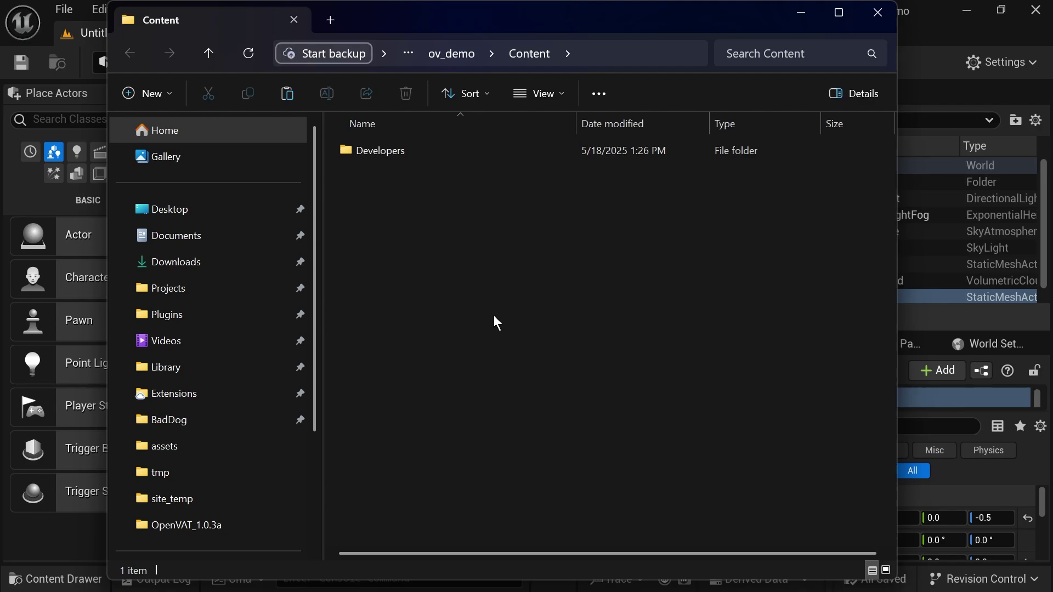
pyautogui.hotkey('ctrl', 'v')
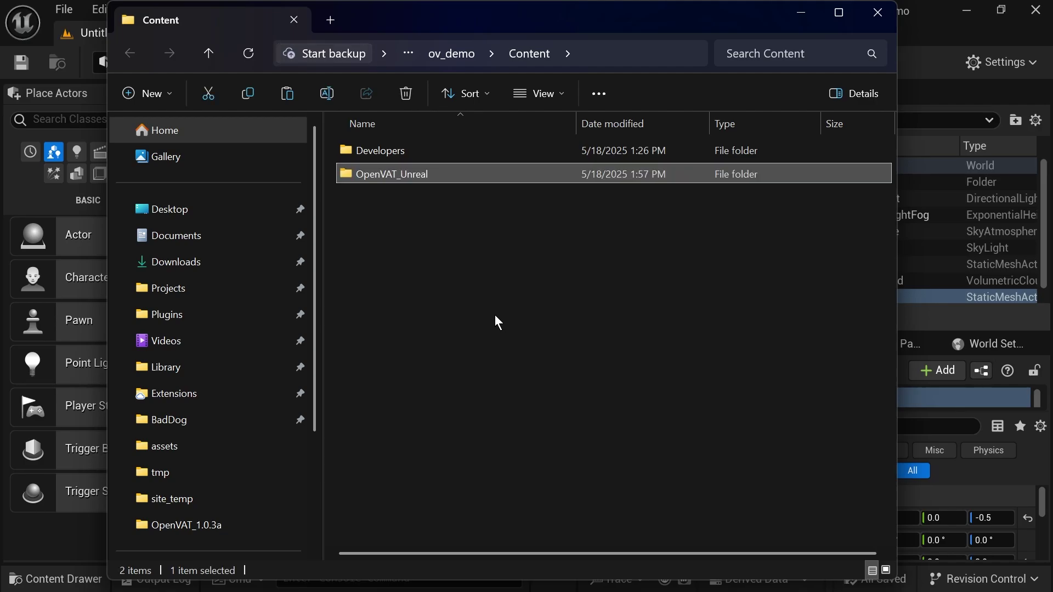
pyautogui.click(944, 37)
# - Create a material instance named frog from the OpenVAT_Basic material in OpenVAT_Unreal/Materials
pyautogui.click(217, 416)
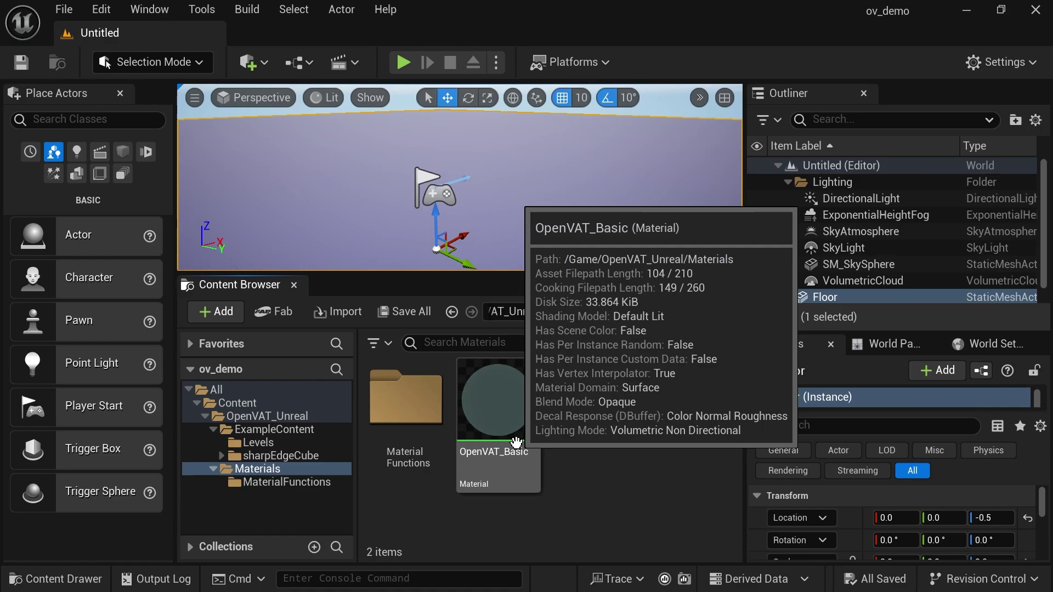
pyautogui.click(514, 437)
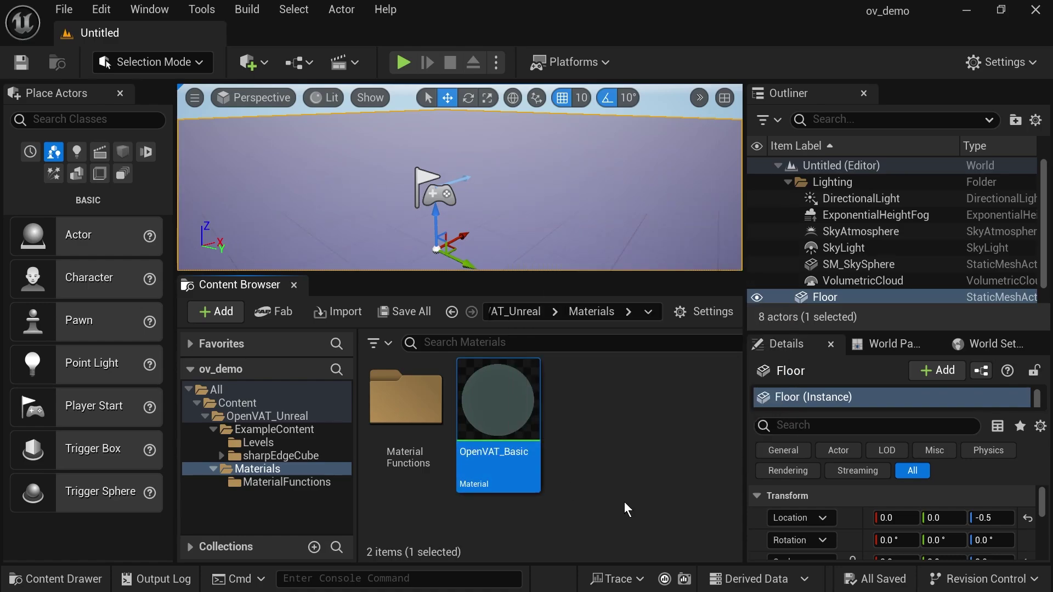
pyautogui.rightClick(495, 460)
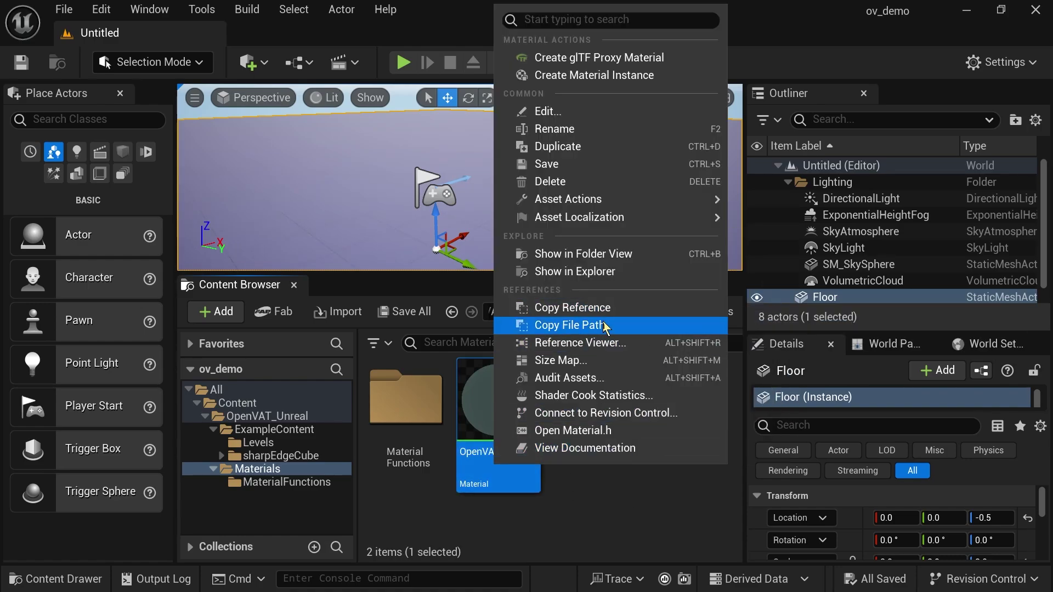
pyautogui.click(633, 76)
pyautogui.write('frog')
pyautogui.press('Return')
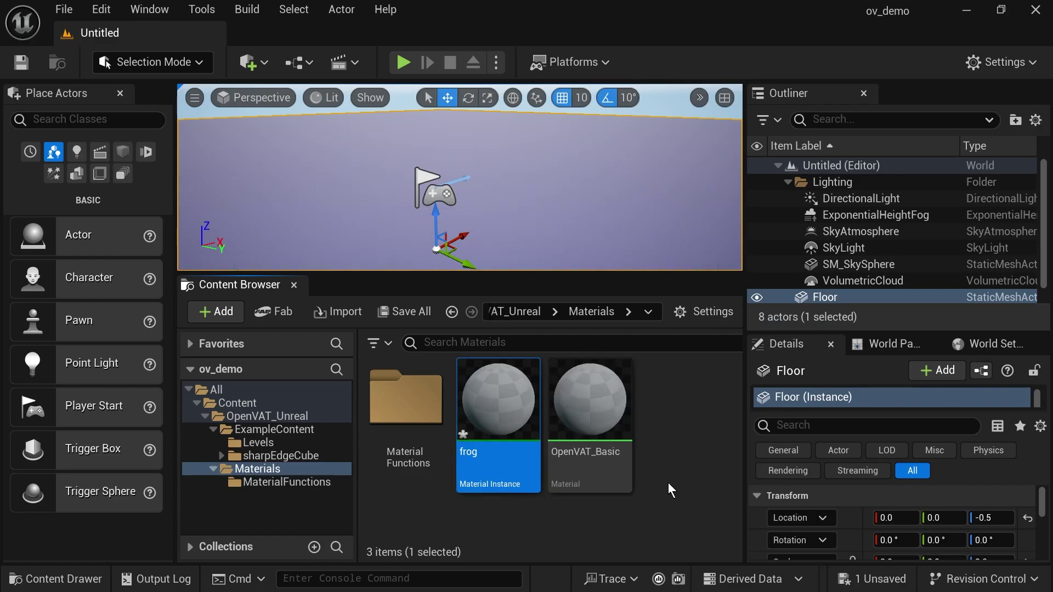
# - Move the frog material instance into a new folder named frog under Content and open that folder
pyautogui.moveTo(498, 412); pyautogui.dragTo(237, 403)
pyautogui.click(302, 435)
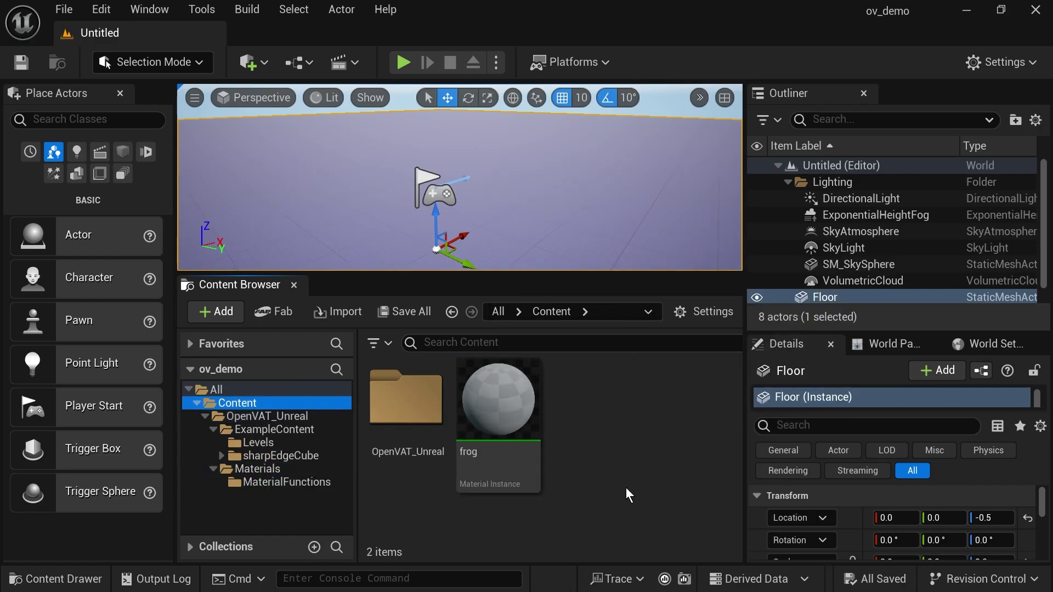
pyautogui.rightClick(595, 471)
pyautogui.click(636, 195)
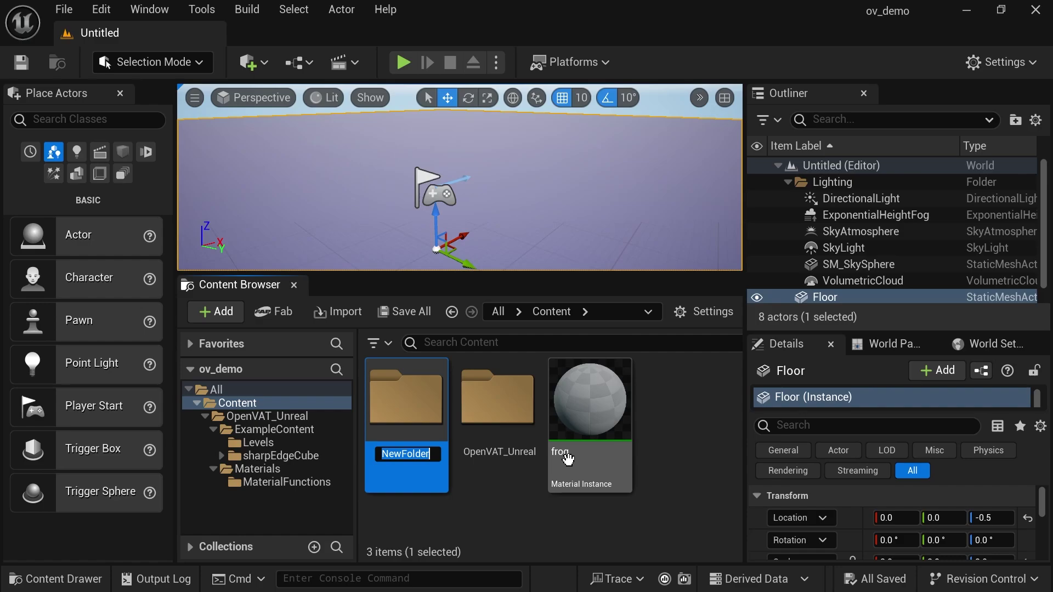
pyautogui.moveTo(567, 459); pyautogui.dragTo(409, 417)
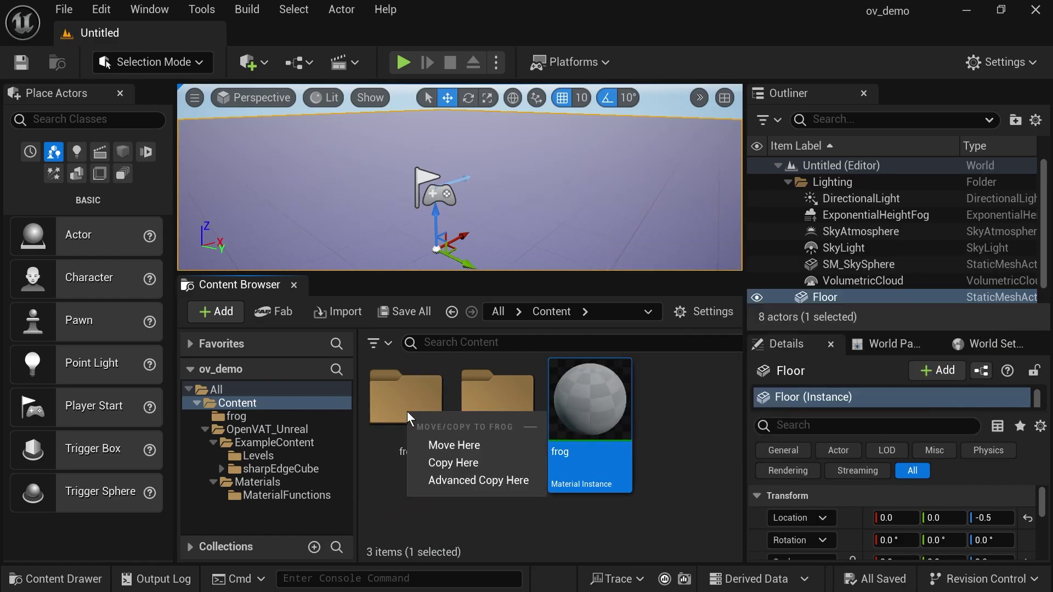
pyautogui.click(454, 445)
pyautogui.doubleClick(409, 406)
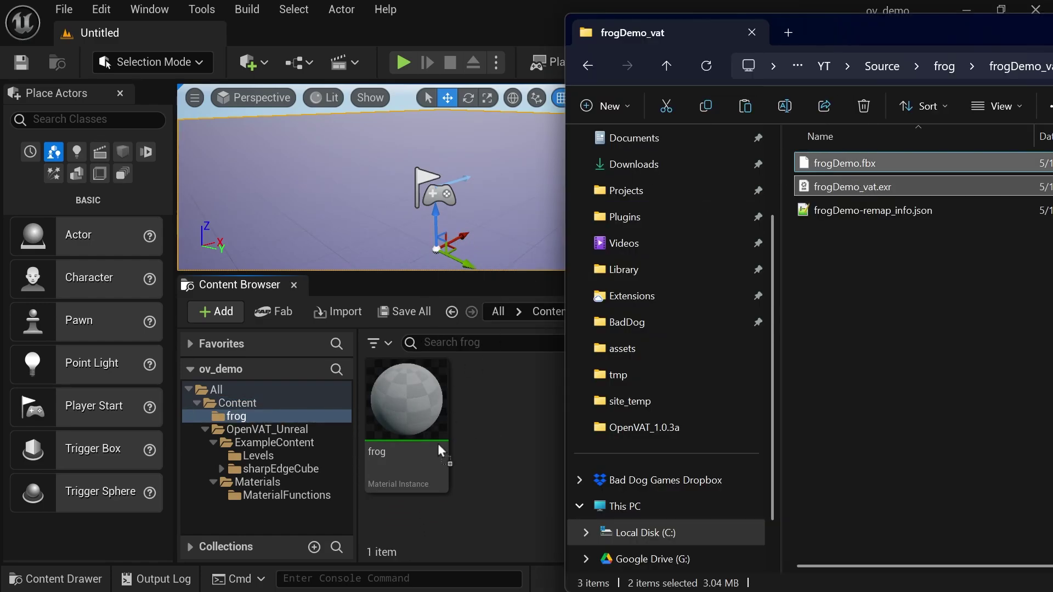
# - Import frogDemo.fbx and frogDemo_vat.exr into the frog folder with the existing import options, and select the frogDemo static mesh
pyautogui.moveTo(438, 443); pyautogui.dragTo(515, 410)
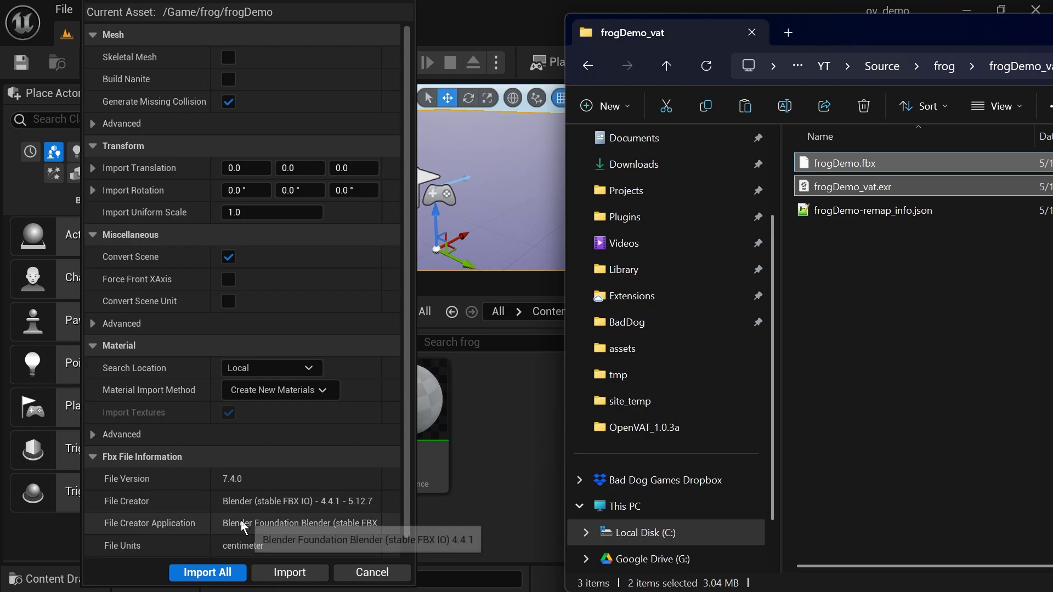
pyautogui.click(209, 573)
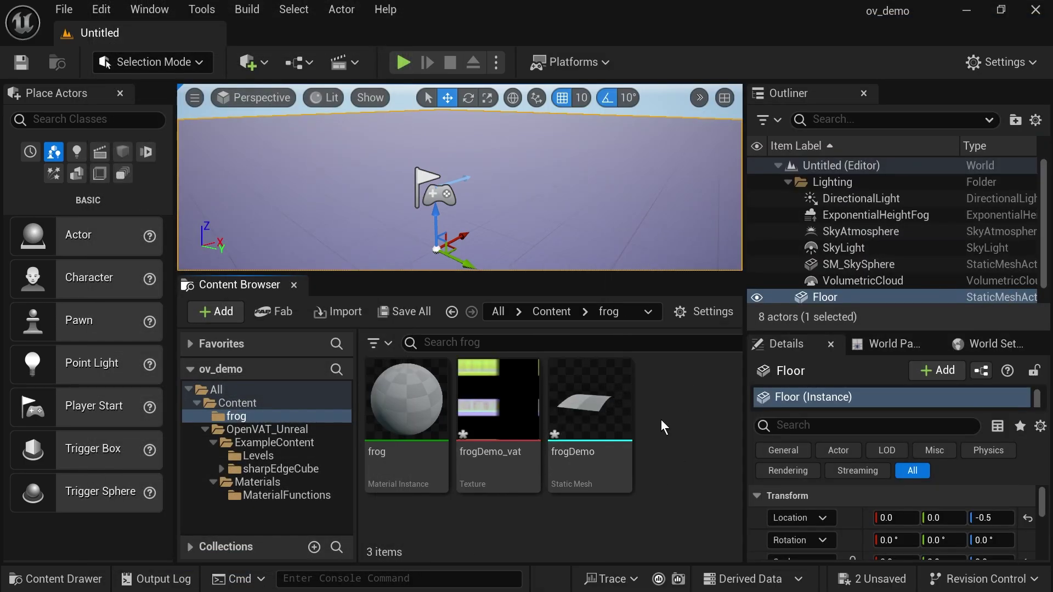
pyautogui.click(611, 422)
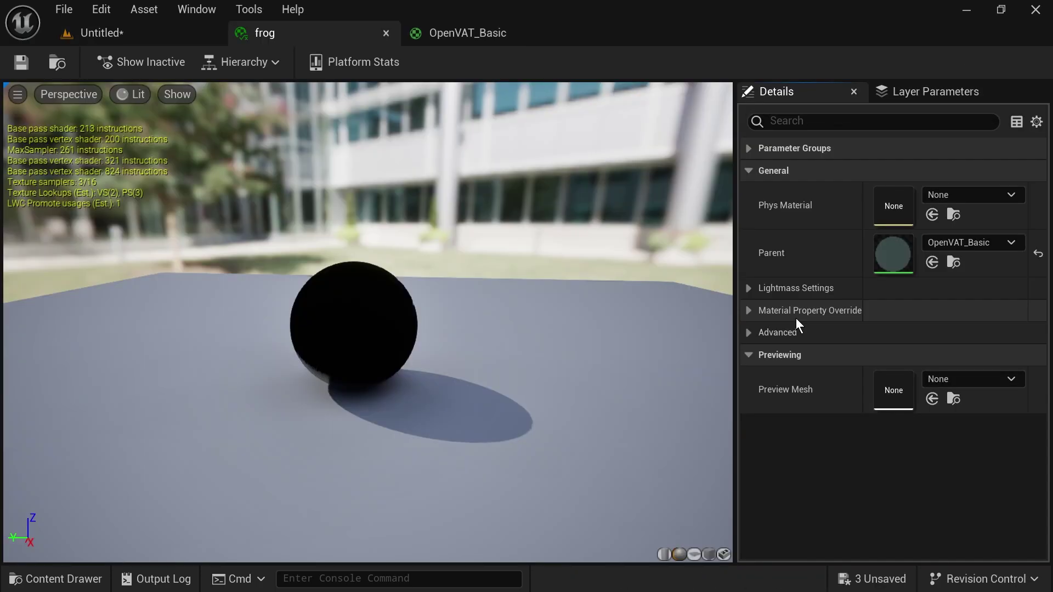
# - Set the preview mesh of the frog material instance to frogDemo
pyautogui.click(959, 378)
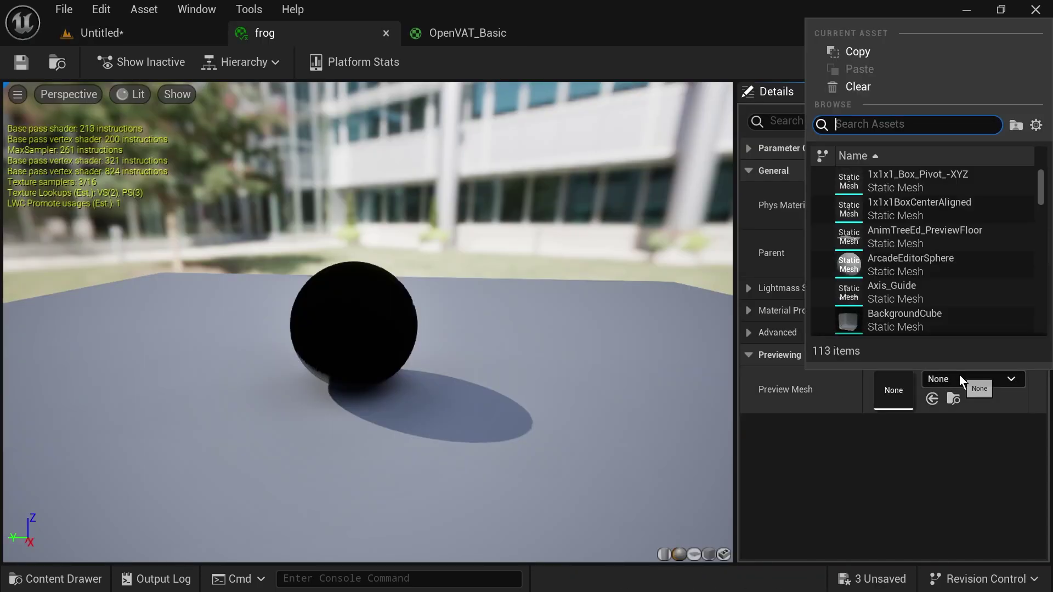
pyautogui.write('fro')
pyautogui.press('Return')
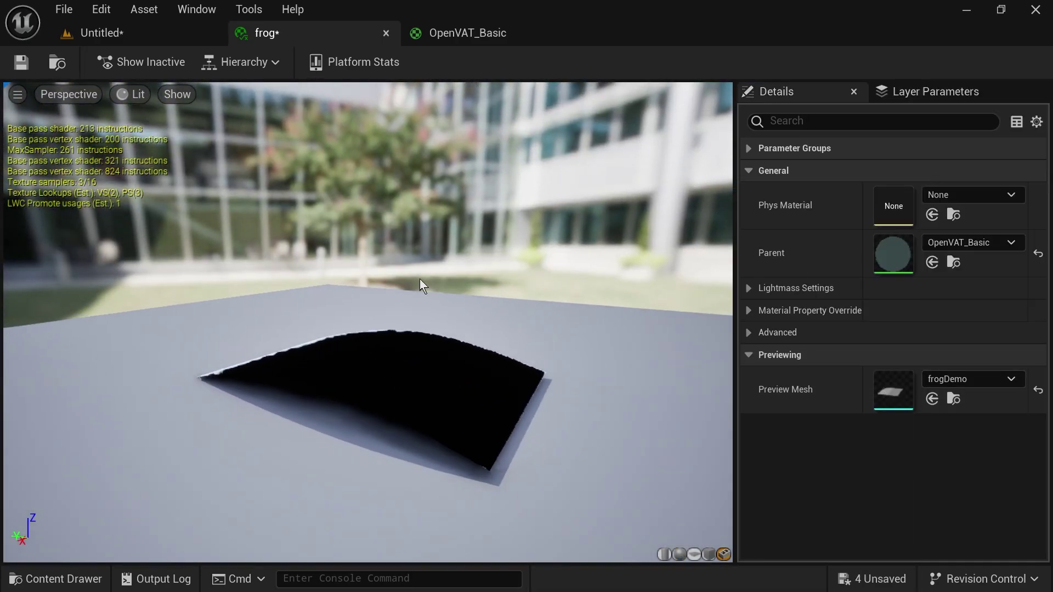
# - Override VAT_Texture in the frog material instance with the frogDemo_vat texture
pyautogui.click(749, 149)
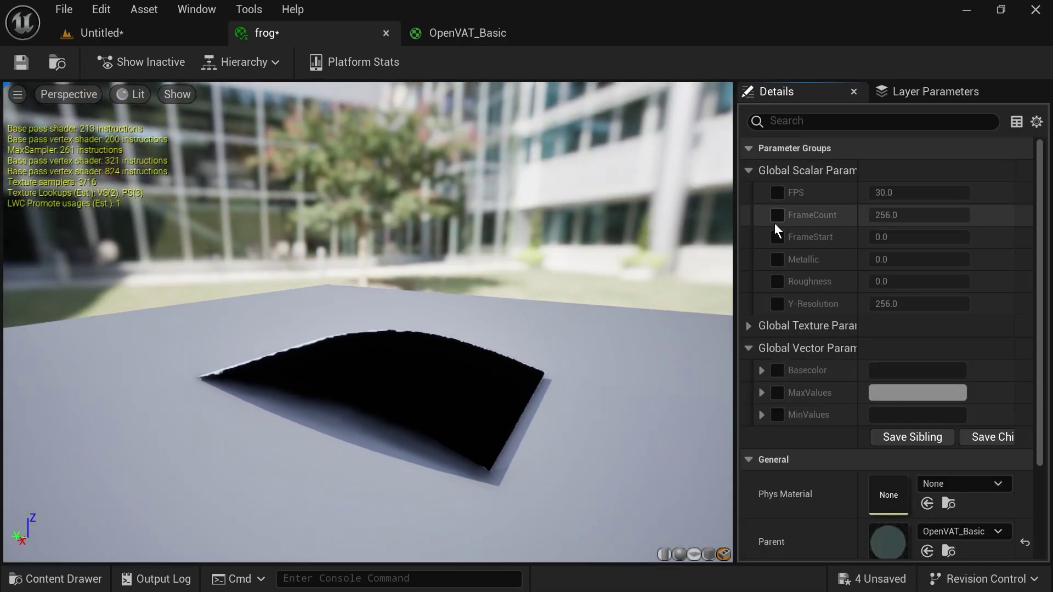
pyautogui.click(749, 326)
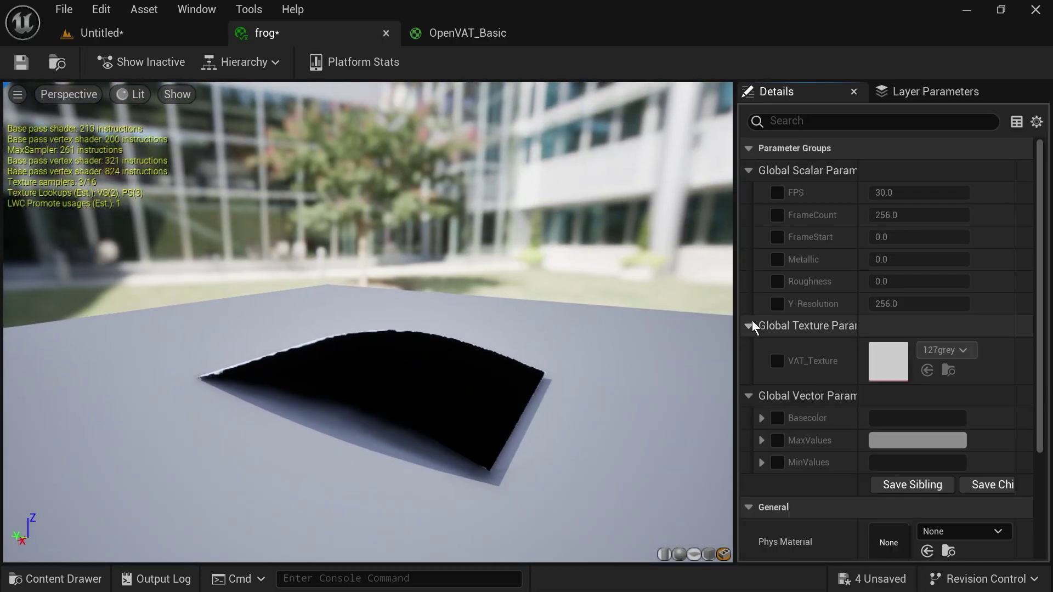
pyautogui.click(777, 360)
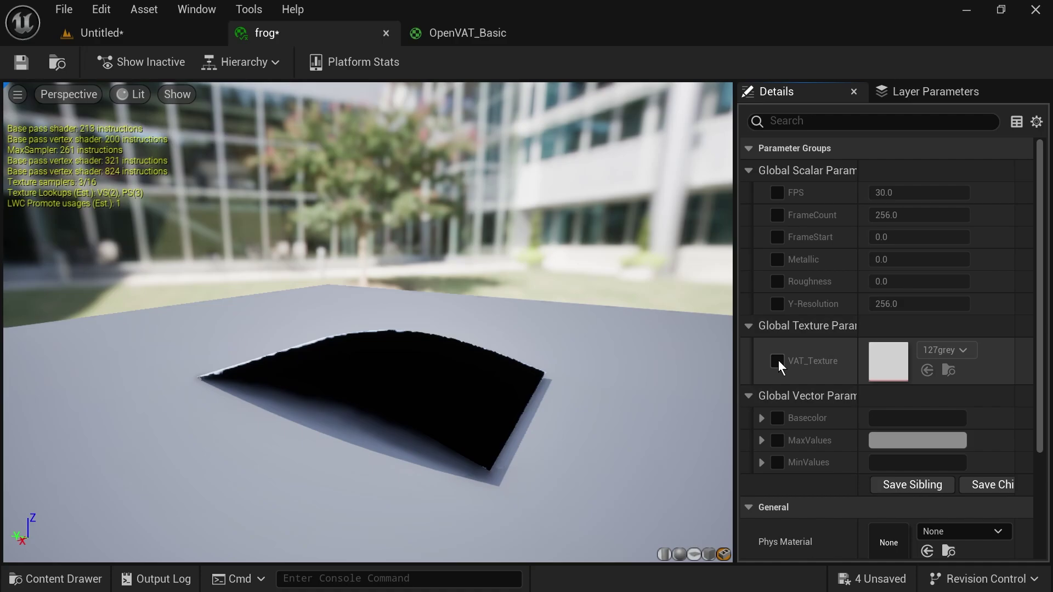
pyautogui.click(946, 350)
pyautogui.write('fro')
pyautogui.click(752, 486)
# - Override FrameCount with 206, the frame number in frogDemo-remap_info.json, and Y-Resolution with 1024, the height of the frogDemo_vat texture
pyautogui.click(777, 215)
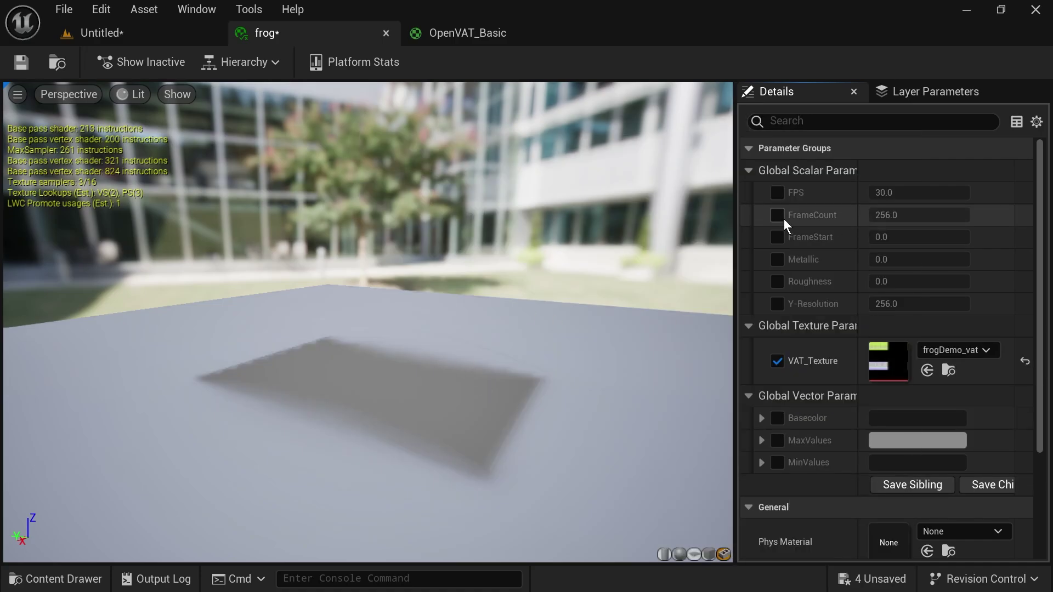
pyautogui.click(777, 304)
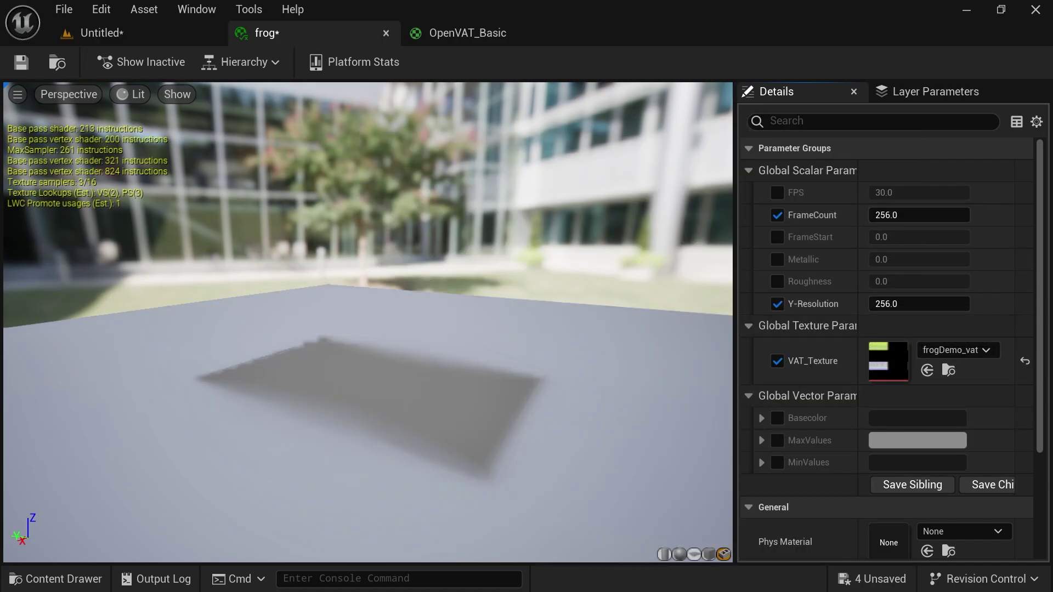
pyautogui.moveTo(548, 0); pyautogui.dragTo(430, 140)
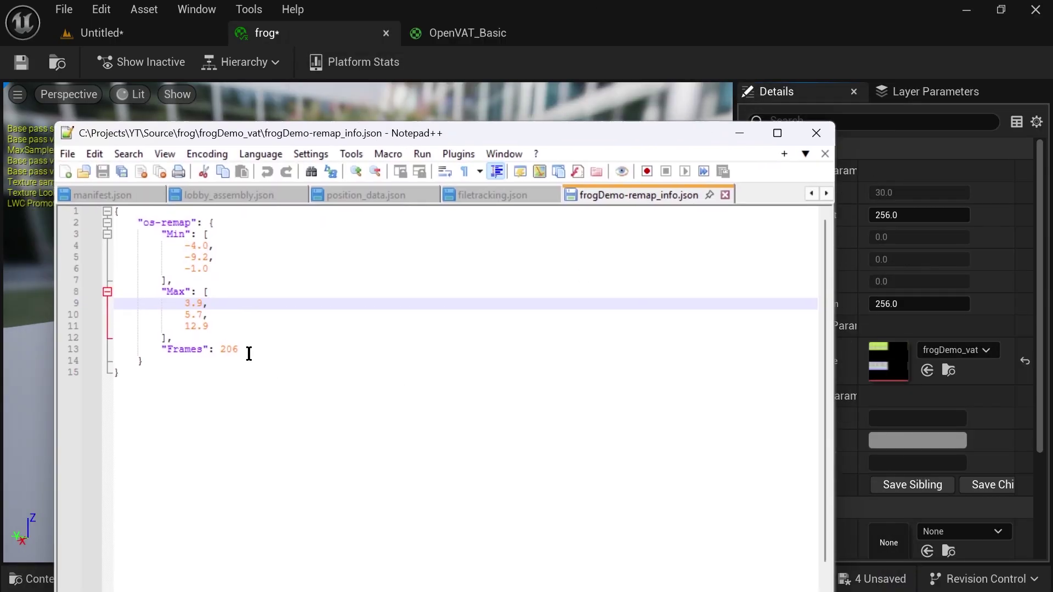
pyautogui.click(247, 353)
pyautogui.moveTo(615, 132); pyautogui.dragTo(591, 143)
pyautogui.click(901, 215)
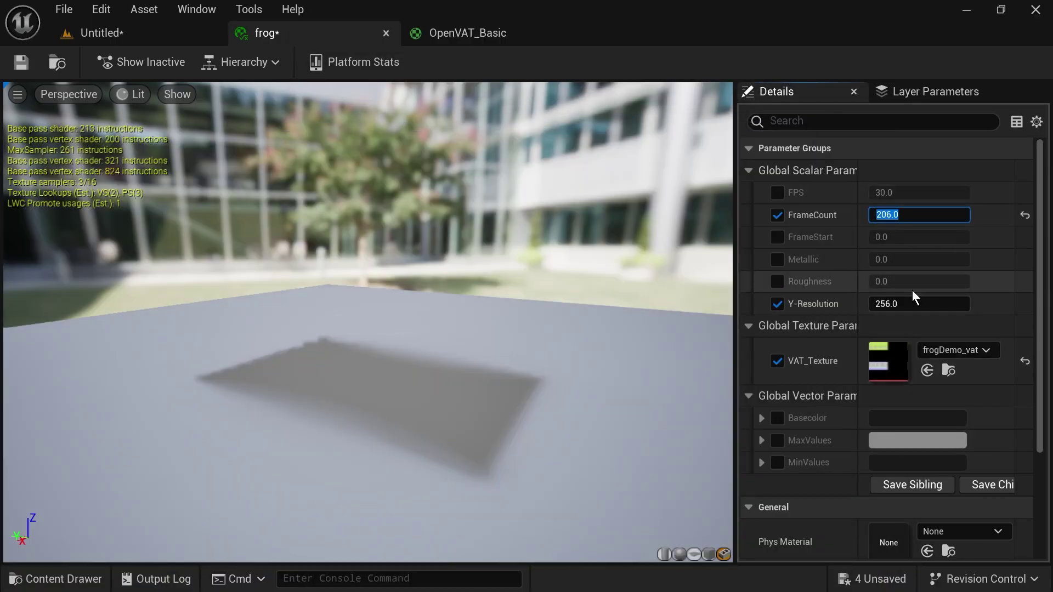
pyautogui.click(55, 579)
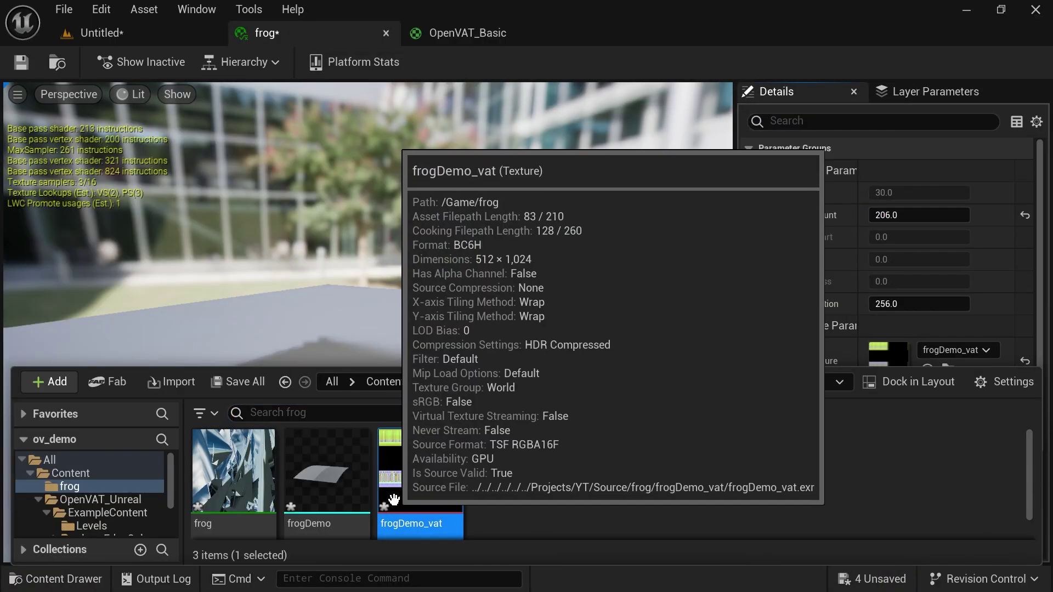
pyautogui.click(936, 299)
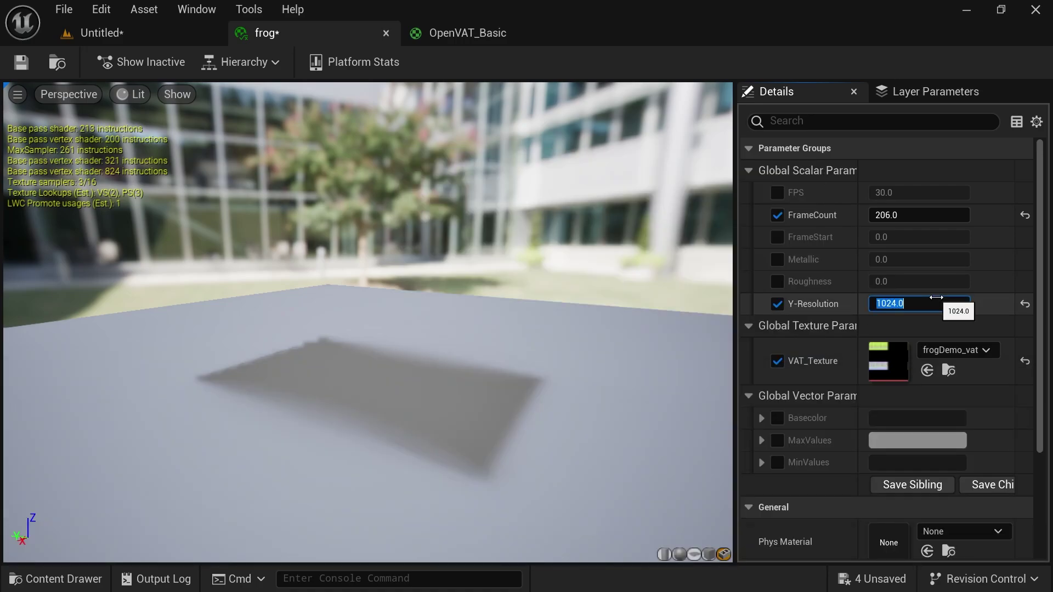
# - Expand the components of the MaxValues and MinValues vector parameters and enable the MaxValues override
pyautogui.scroll(-3, 847, 310)
pyautogui.click(762, 384)
pyautogui.click(762, 362)
pyautogui.scroll(-3, 776, 291)
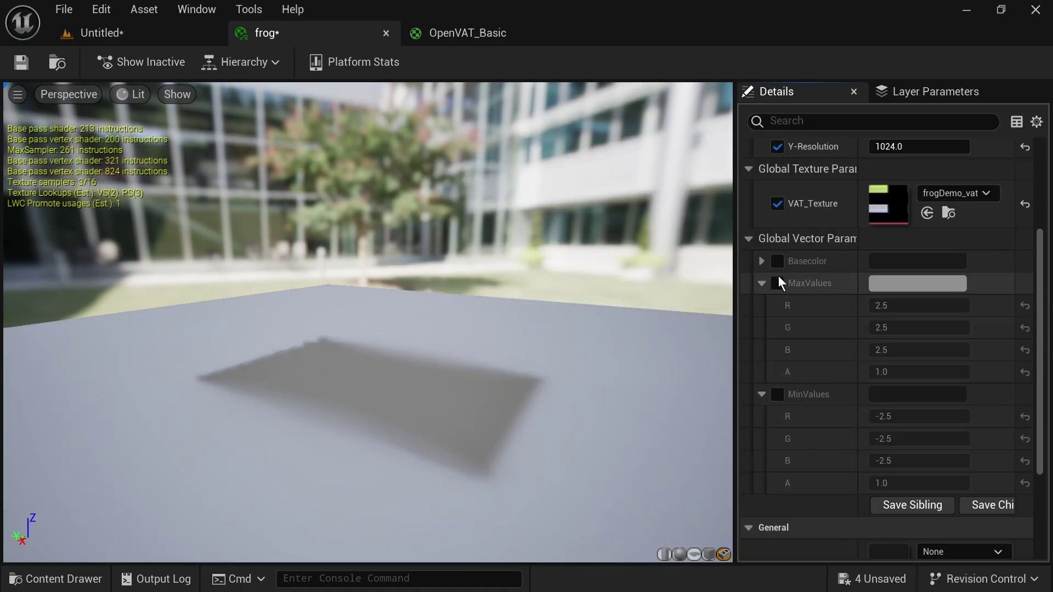
pyautogui.click(777, 281)
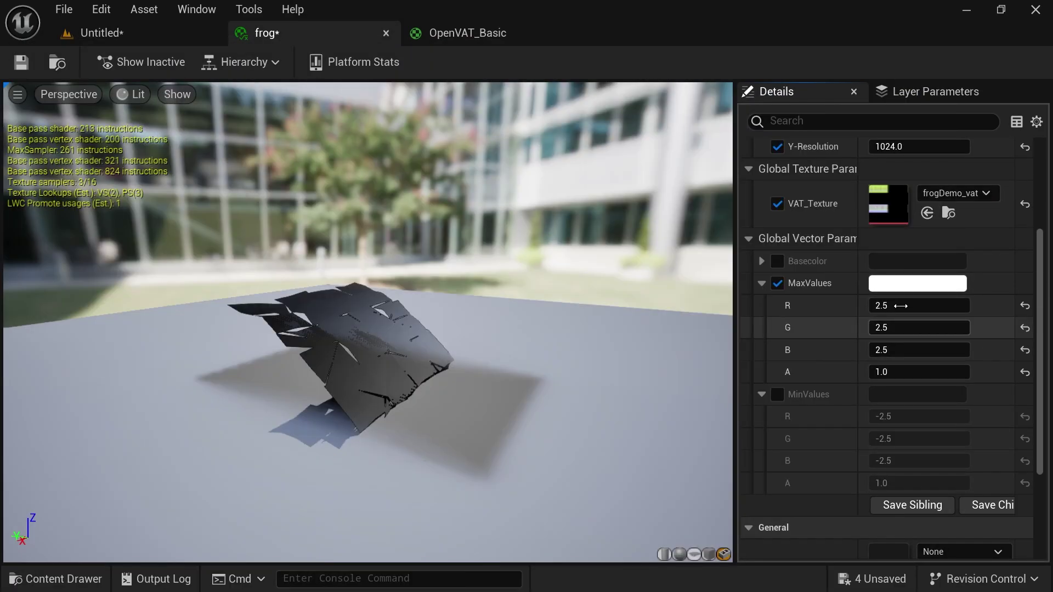
# - Set the MaxValues components to R -4.0, G -9.2 and B -1.0
pyautogui.click(901, 306)
pyautogui.write('-4')
pyautogui.press('Tab')
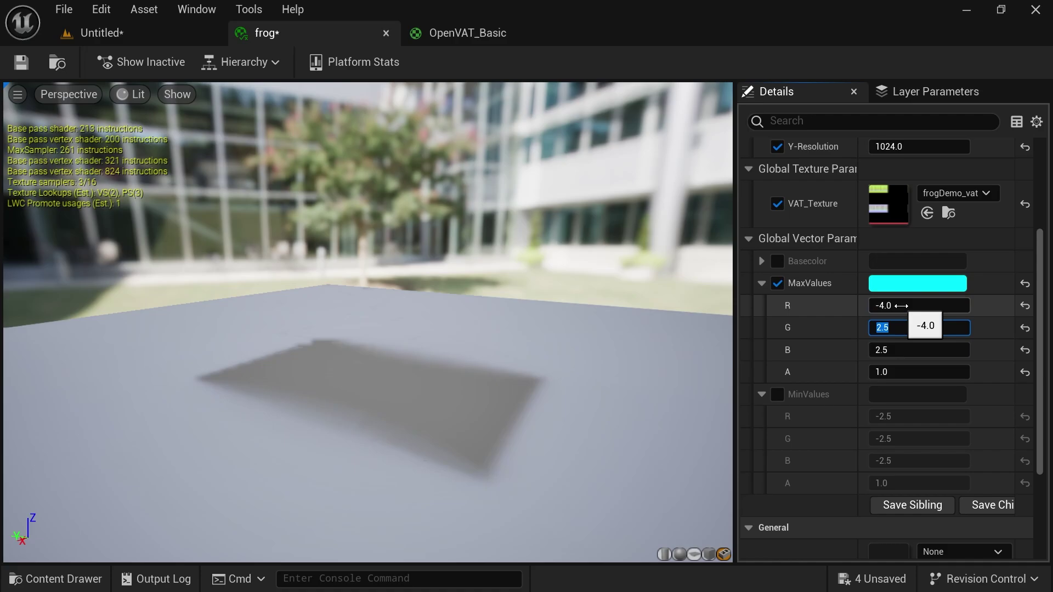
pyautogui.write('-1')
pyautogui.press('Return')
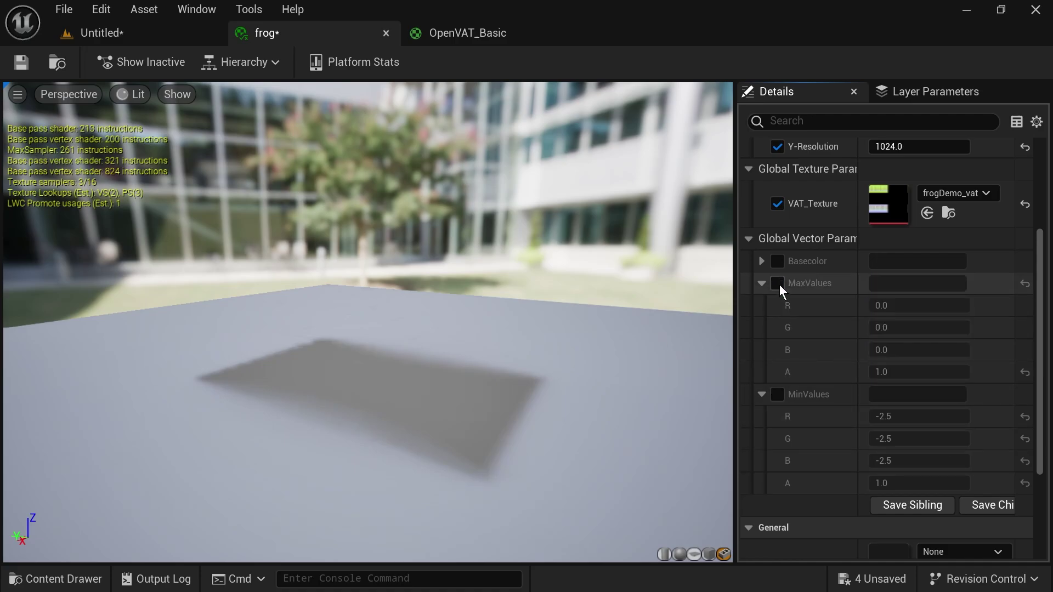
pyautogui.click(778, 283)
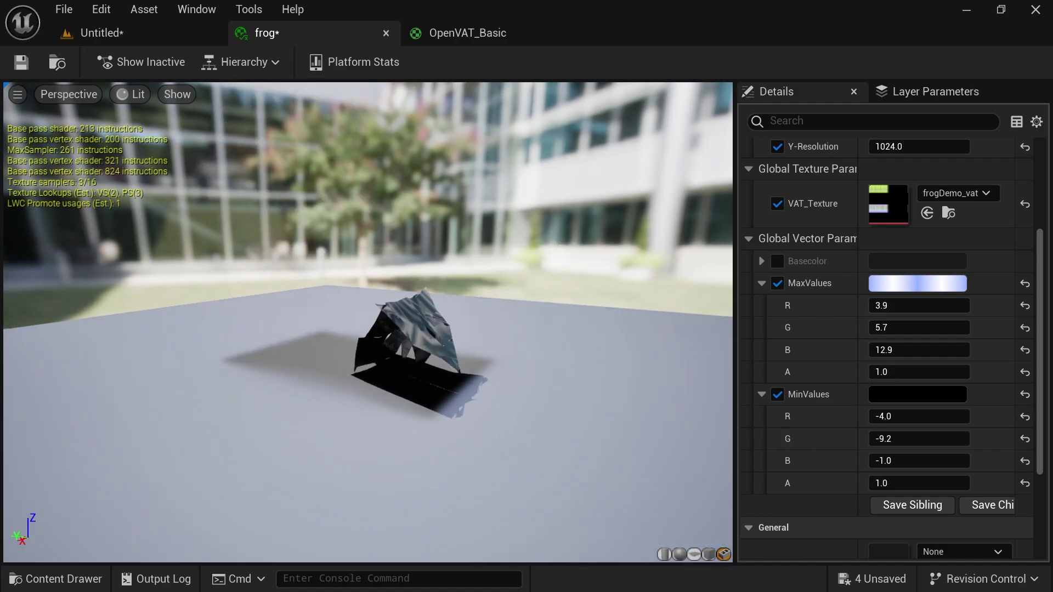
# - Enable Forward Shading for the Forward Renderer in the project settings and restart the editor, saving the selected content
pyautogui.click(101, 9)
pyautogui.click(158, 143)
pyautogui.write('forwar')
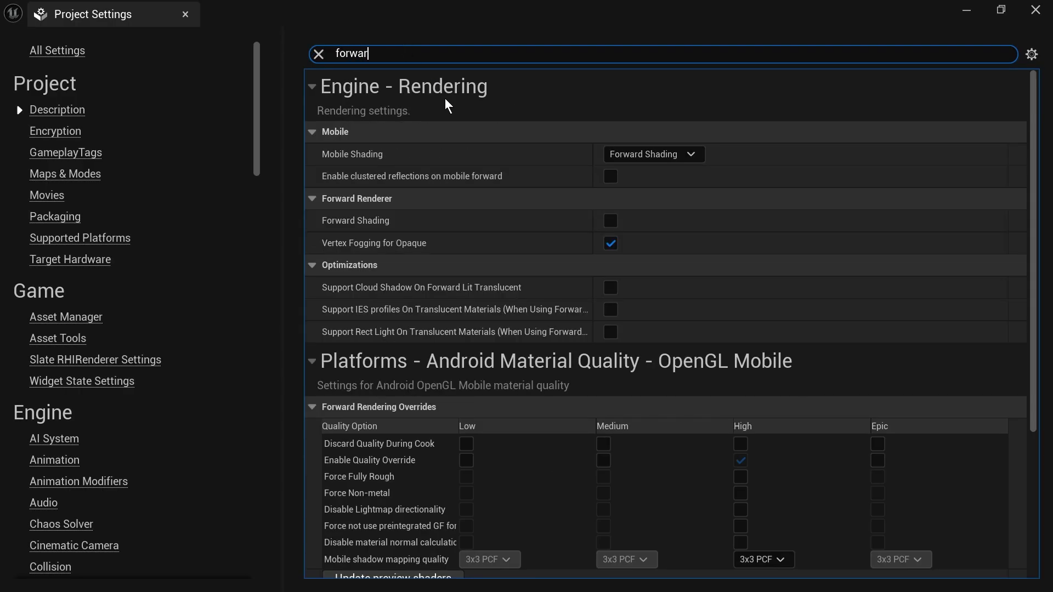
pyautogui.click(610, 221)
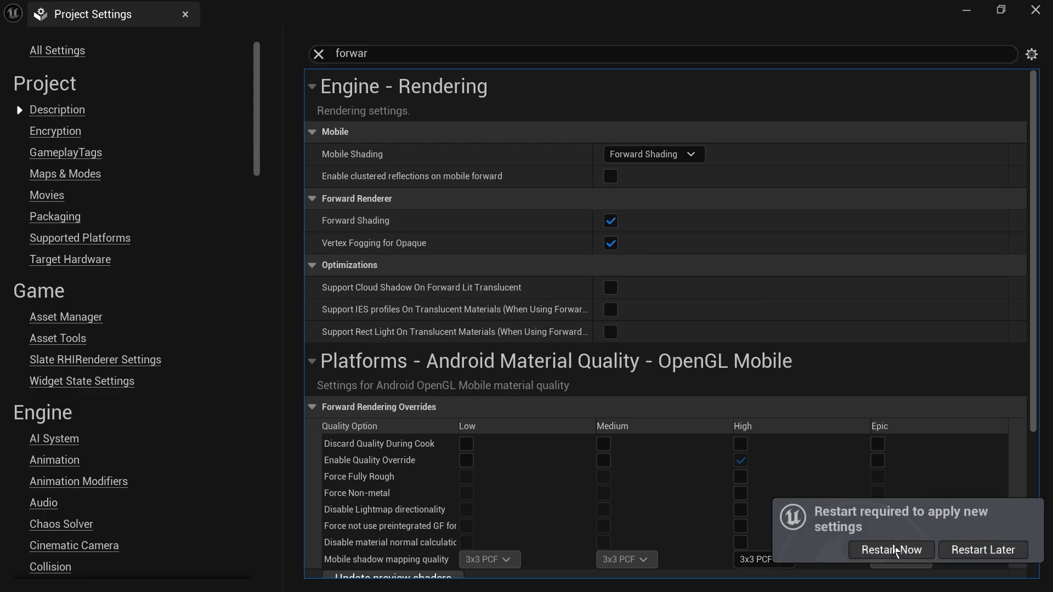
pyautogui.click(889, 550)
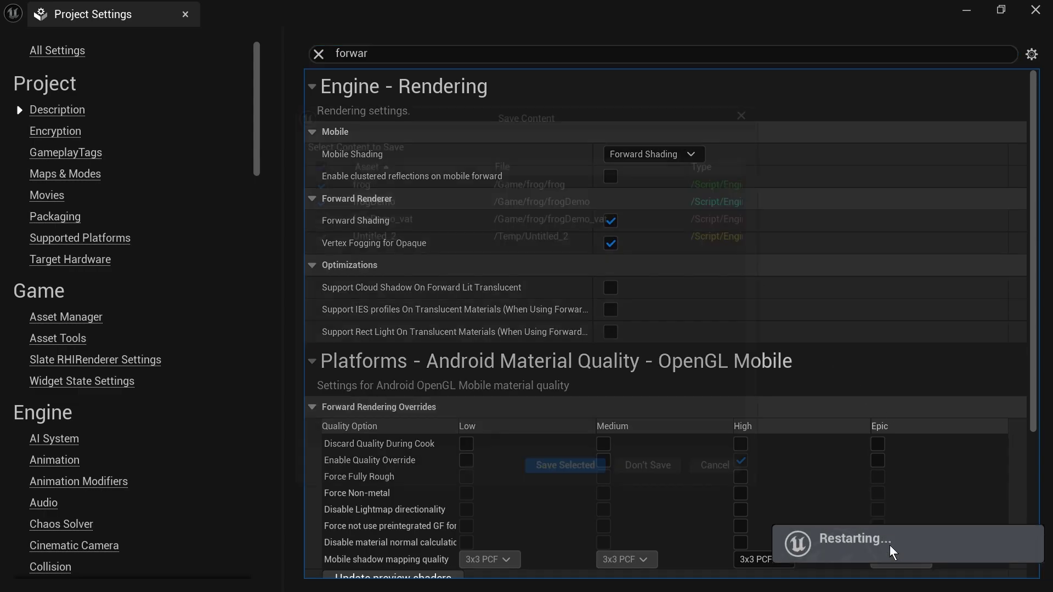
pyautogui.click(583, 493)
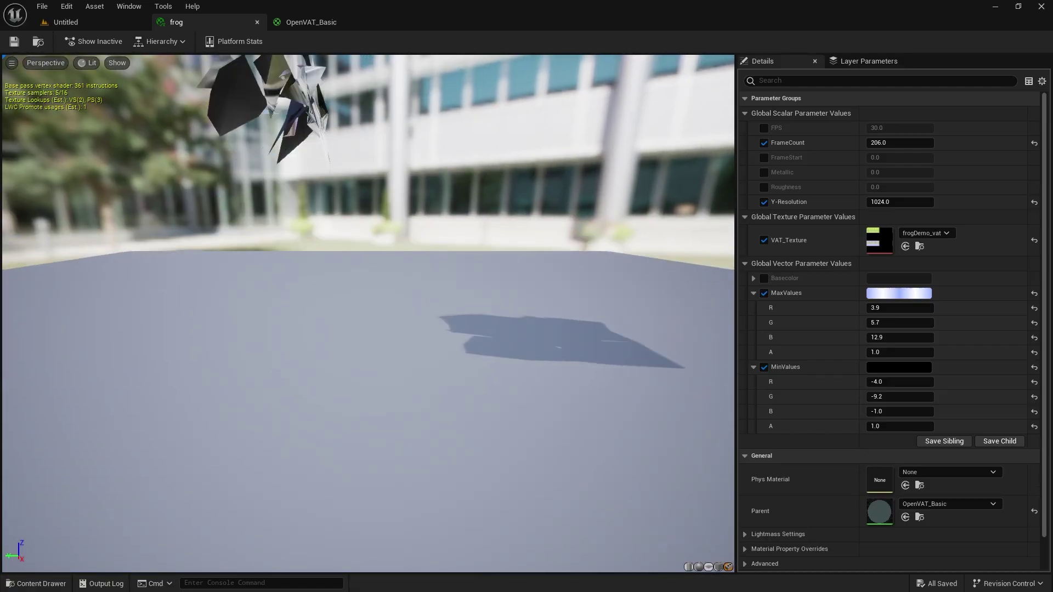
# - Set the compression settings of the frogDemo_vat texture to HDR (RGBA16F, no sRGB) and save it
pyautogui.moveTo(406, 165); pyautogui.dragTo(389, 209)
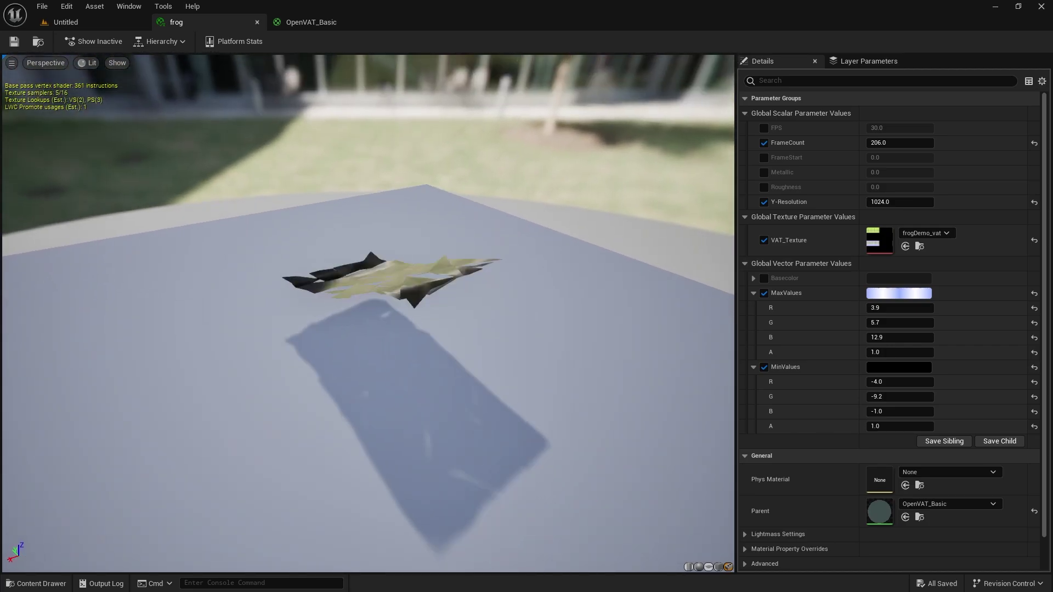
pyautogui.click(43, 583)
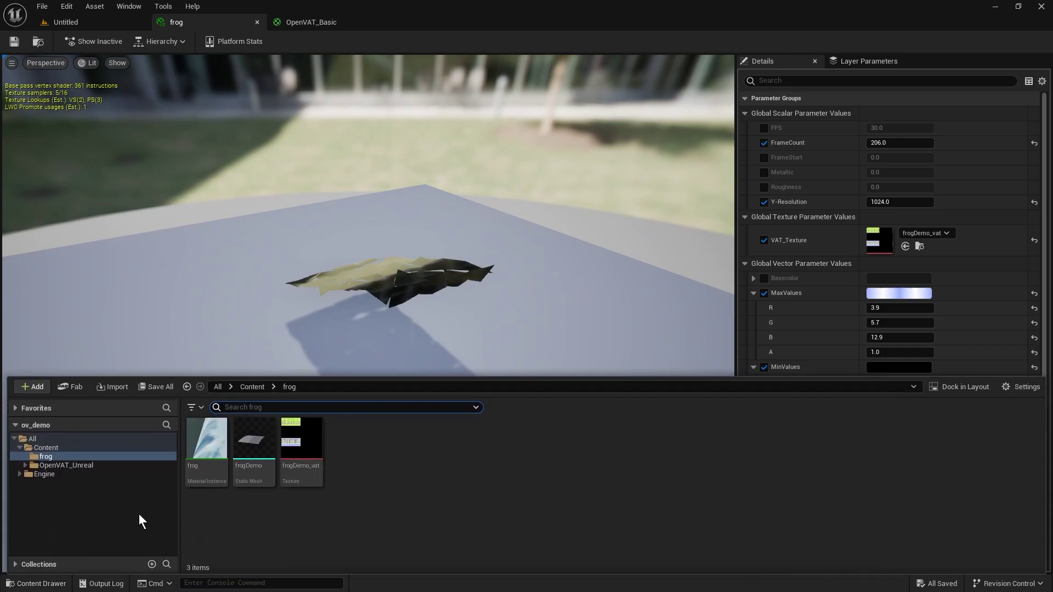
pyautogui.doubleClick(293, 485)
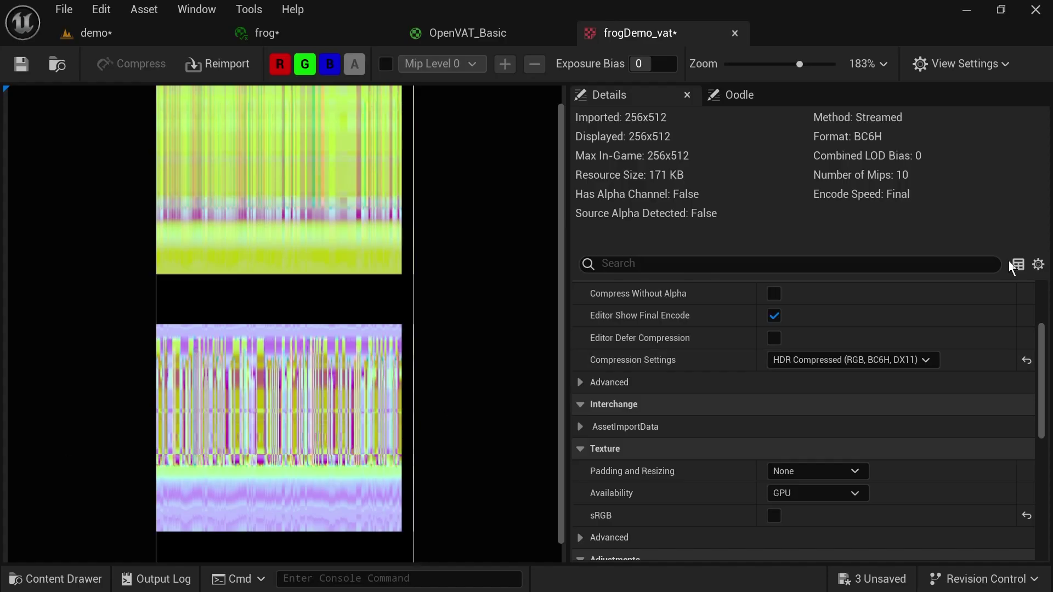
pyautogui.click(893, 360)
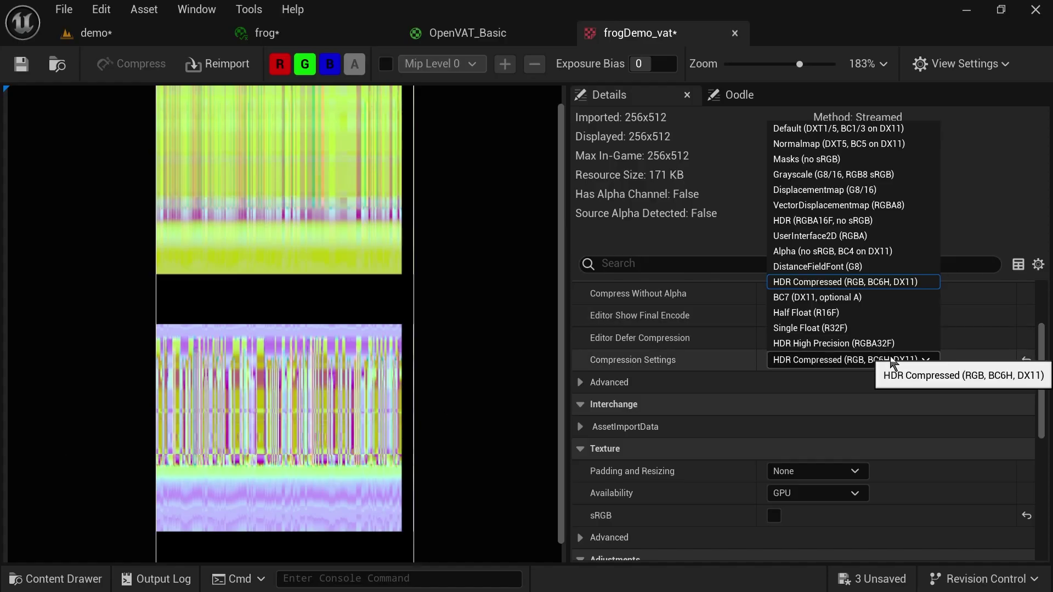
pyautogui.click(885, 221)
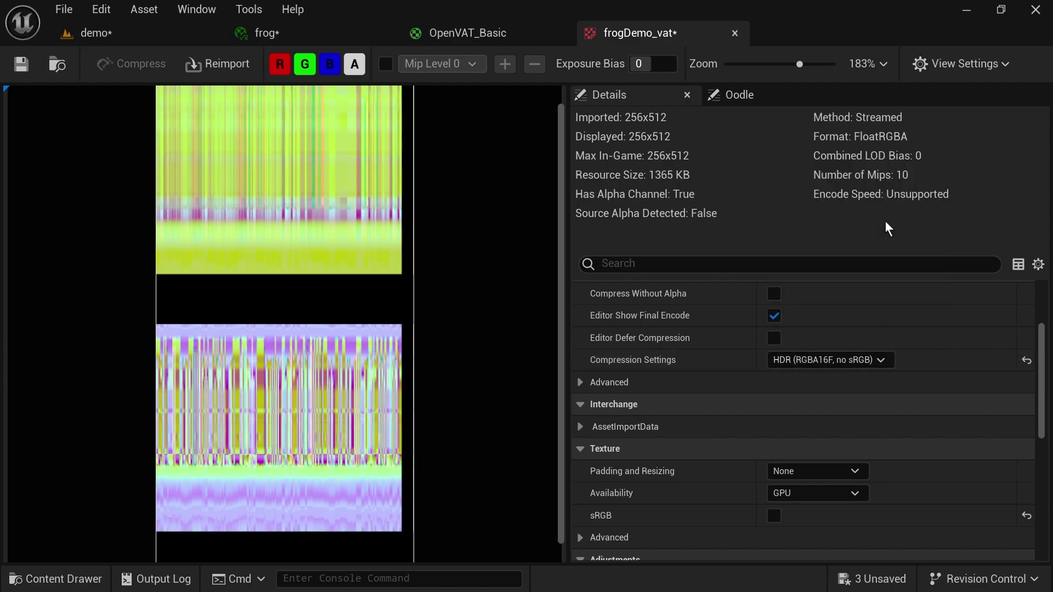
pyautogui.click(29, 72)
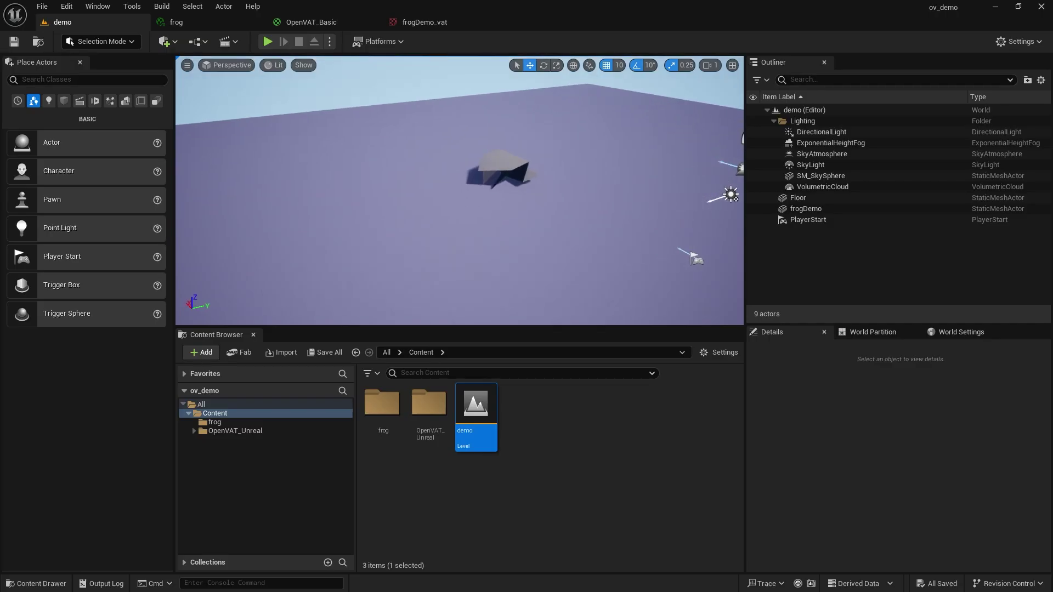
# - Set the Basecolor of the frog material instance to a bright blue, about hex sRGB 2880FFFF
pyautogui.moveTo(459, 190); pyautogui.dragTo(408, 192, button='right')
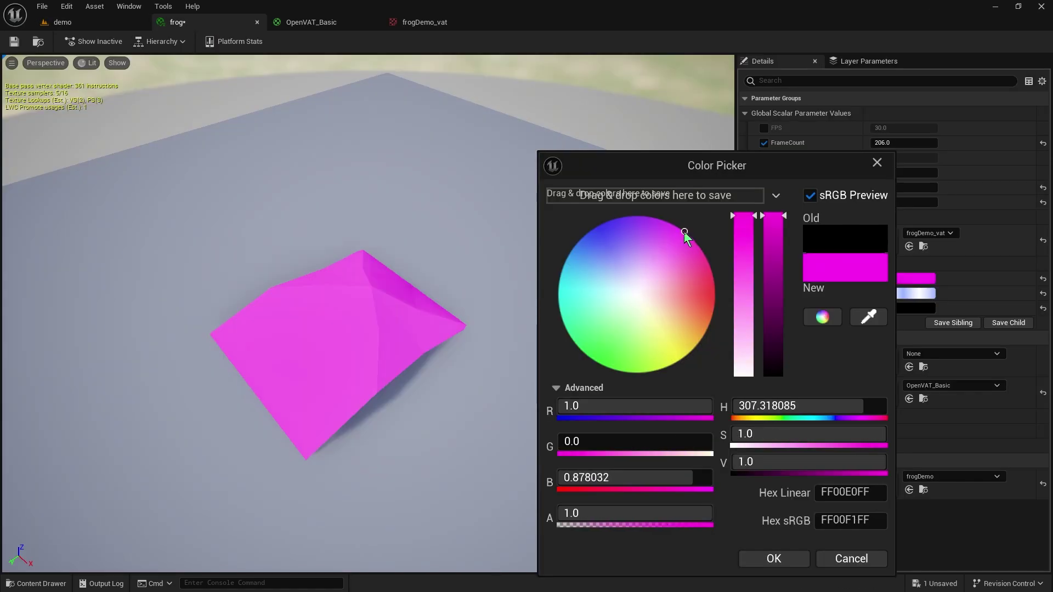
pyautogui.moveTo(686, 233); pyautogui.dragTo(586, 239)
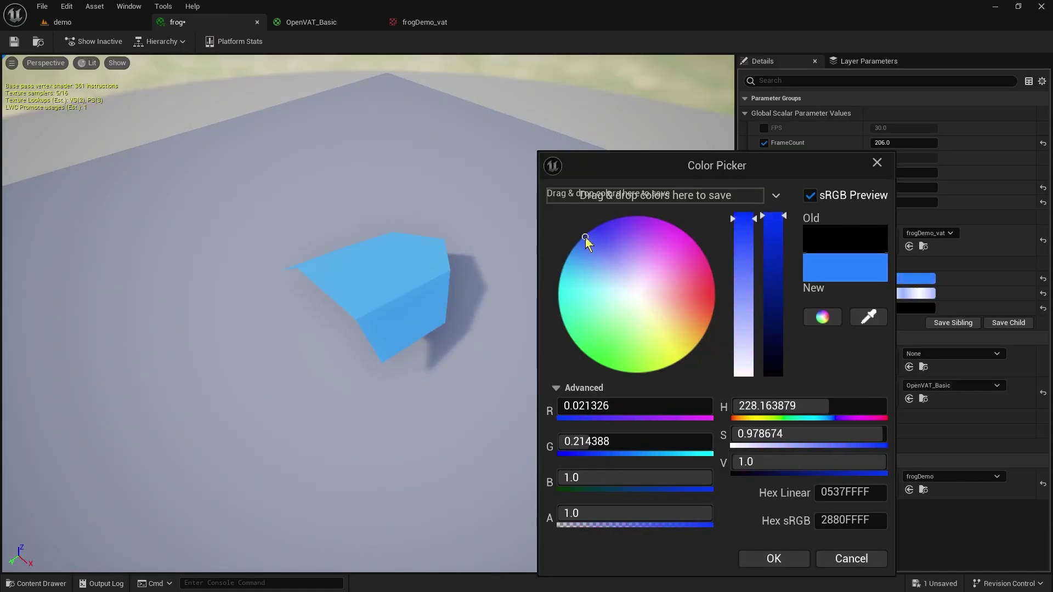
pyautogui.moveTo(296, 317); pyautogui.dragTo(302, 321)
pyautogui.click(795, 558)
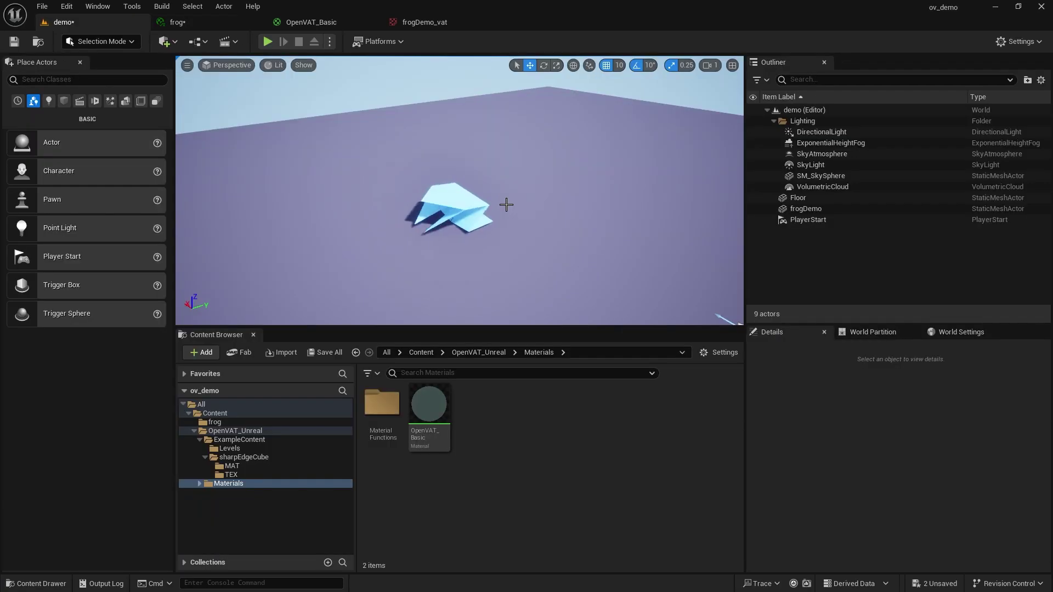